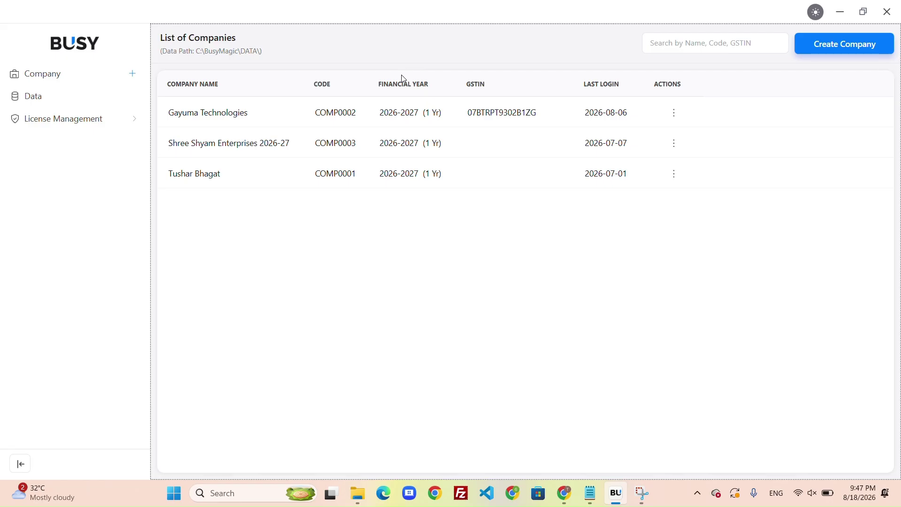
# Open the Gayuma Technologies company and start a new purchase bill.
pyautogui.click(425, 113)
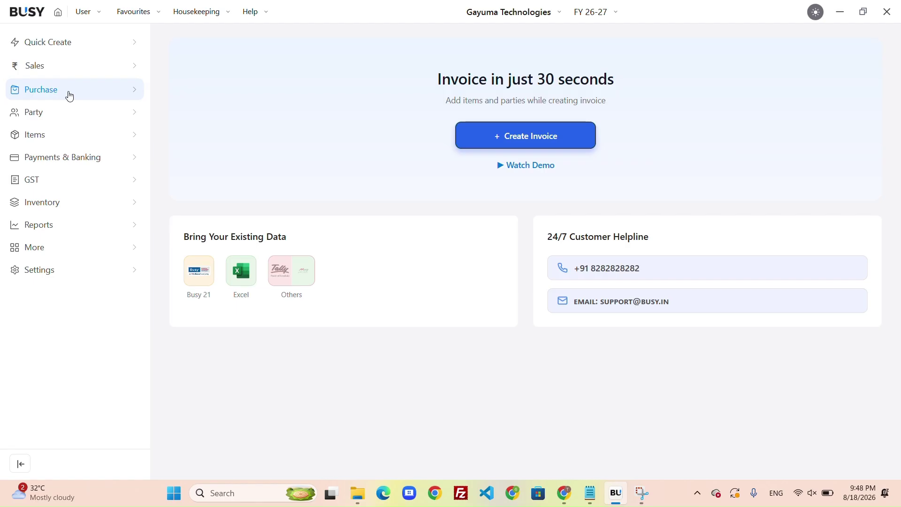
pyautogui.click(72, 47)
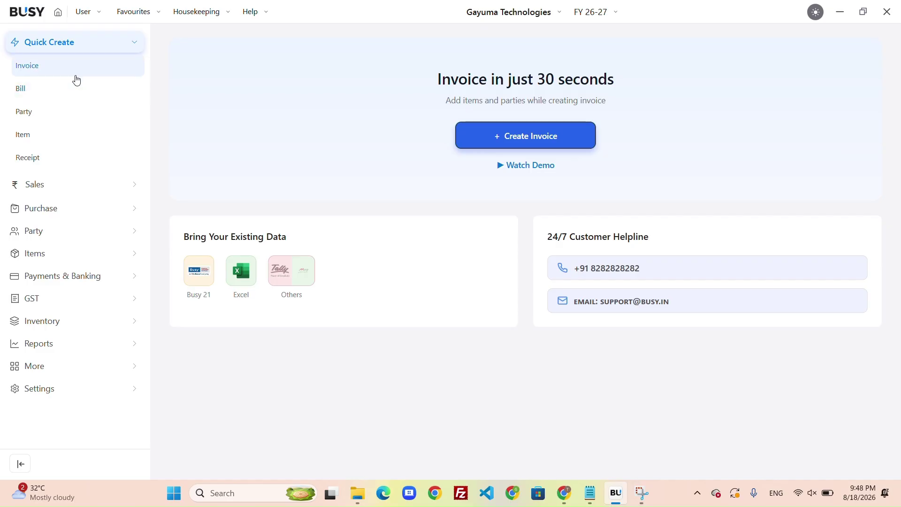
pyautogui.click(71, 42)
pyautogui.click(80, 90)
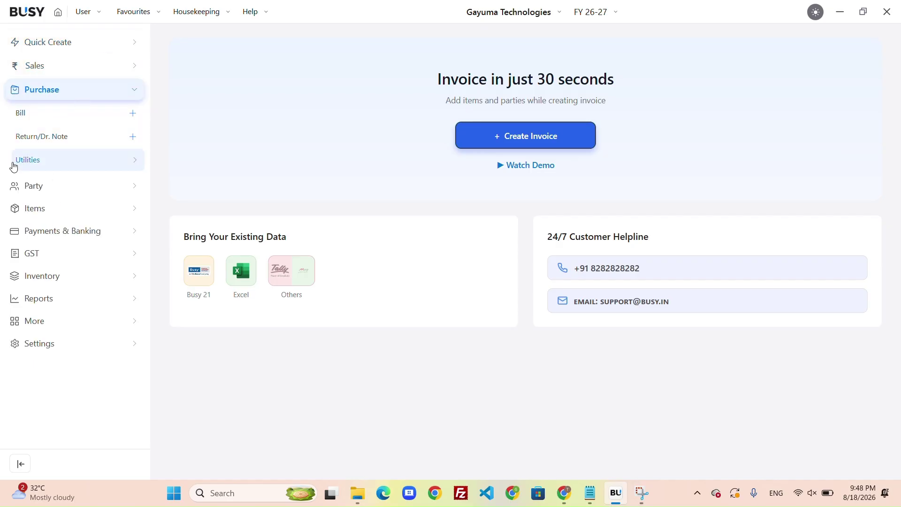
pyautogui.click(74, 120)
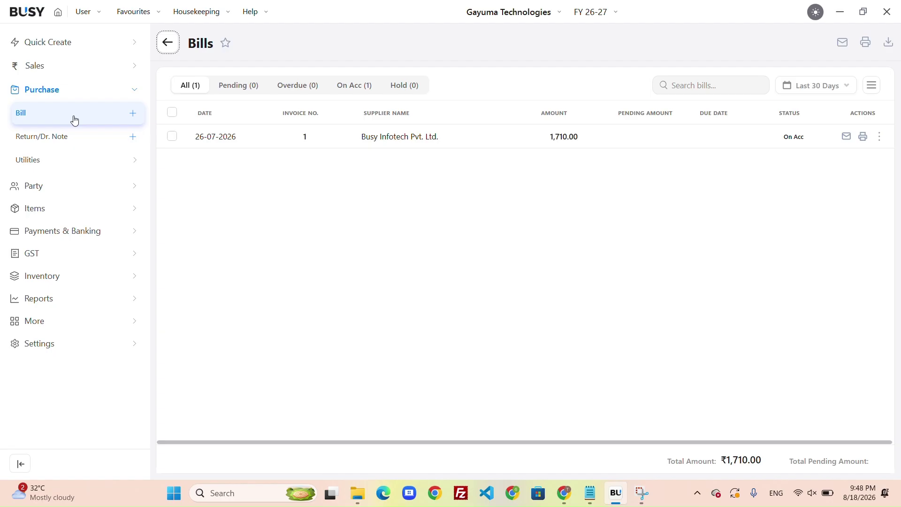
pyautogui.click(133, 115)
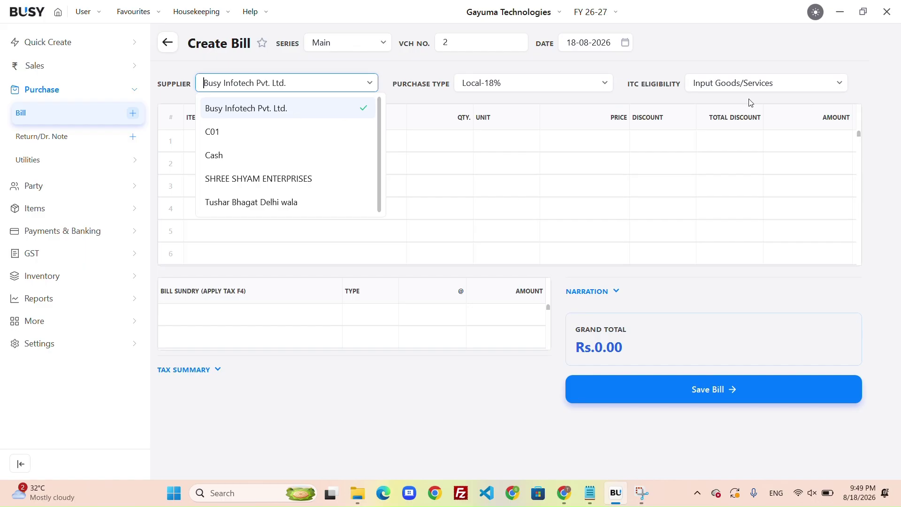
# Choose Main as the series for the new bill.
pyautogui.click(776, 71)
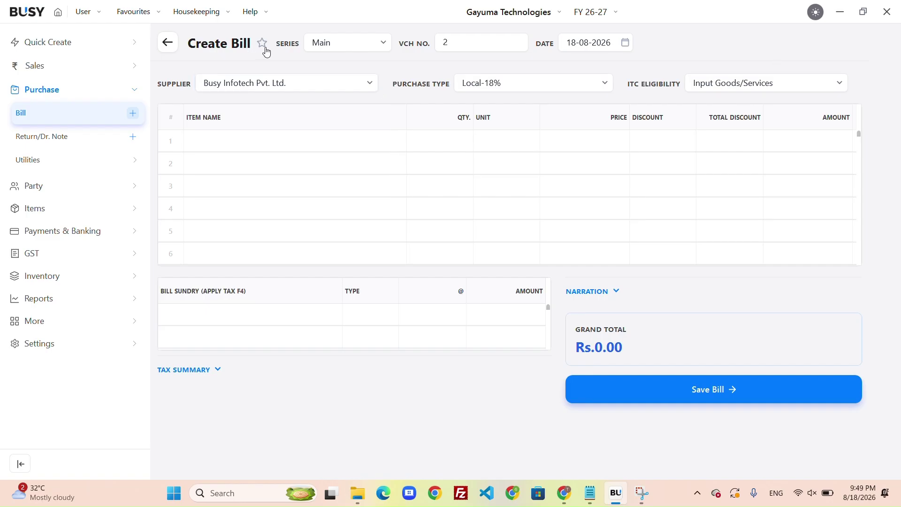
pyautogui.click(314, 43)
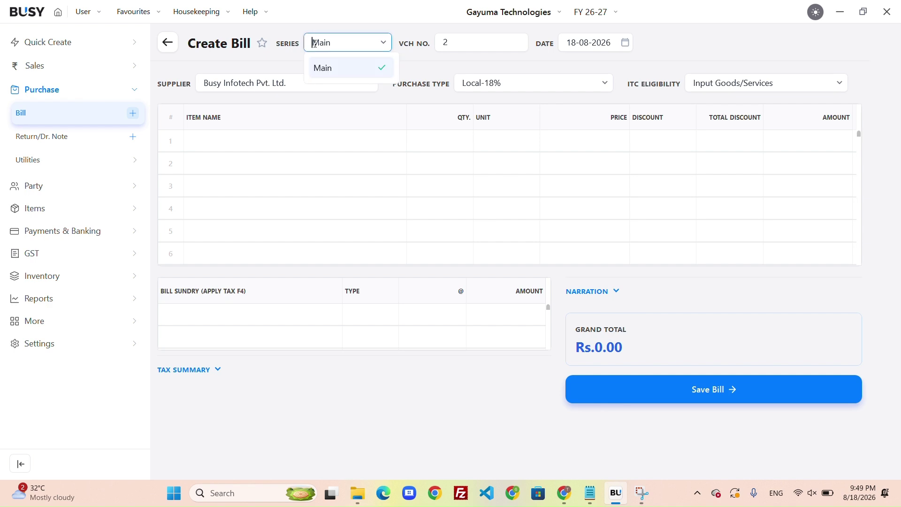
pyautogui.click(354, 71)
# Try to accept the bill's date of 18-08-2026.
pyautogui.press('Return')
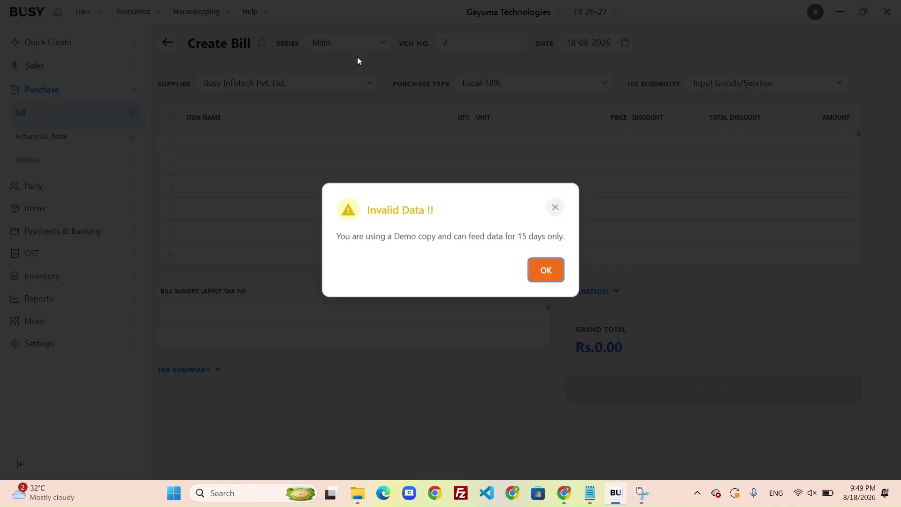
pyautogui.click(557, 207)
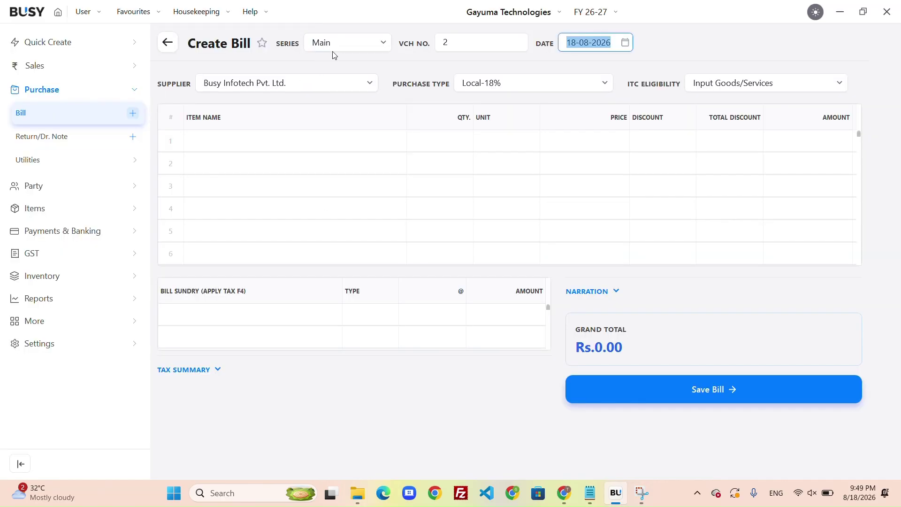
pyautogui.press('Return')
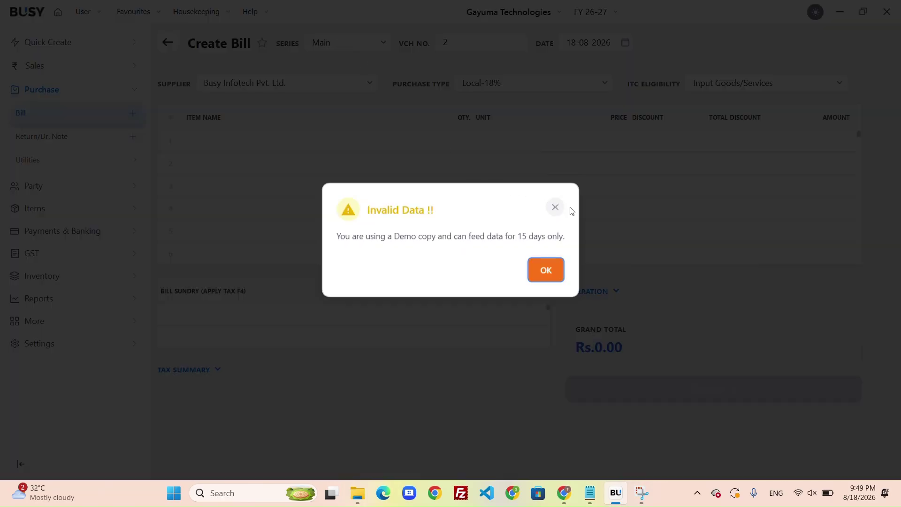
pyautogui.click(556, 208)
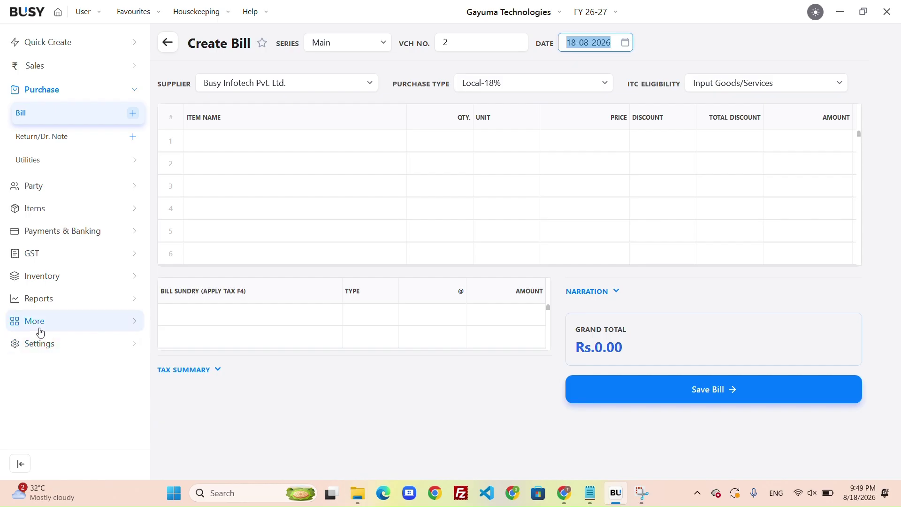
pyautogui.click(40, 344)
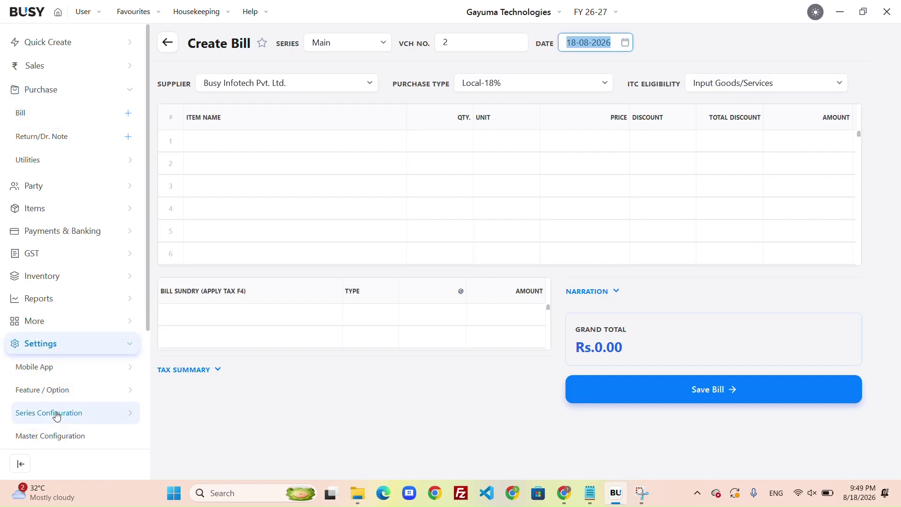
pyautogui.click(122, 337)
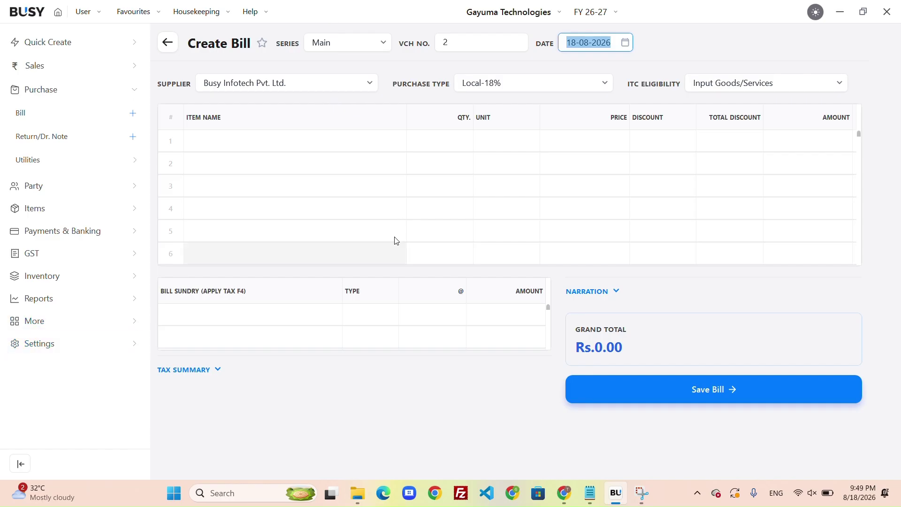
pyautogui.click(580, 45)
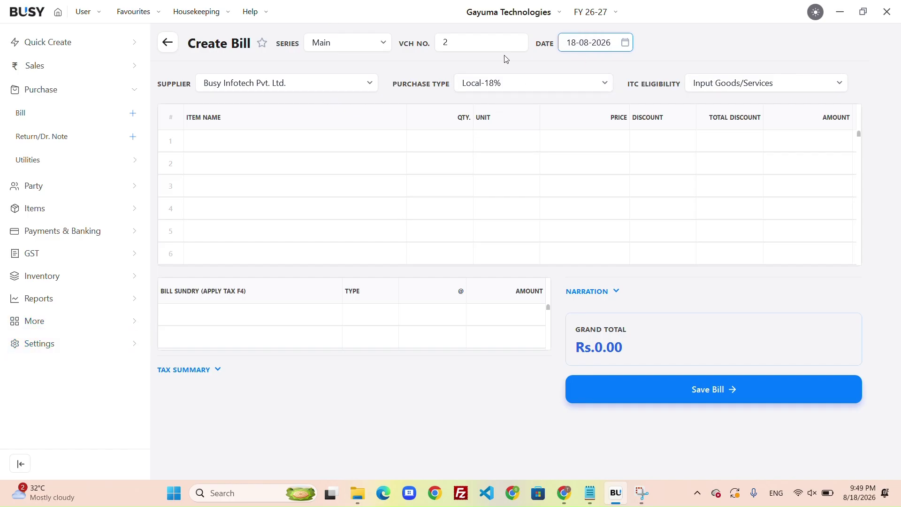
pyautogui.click(336, 42)
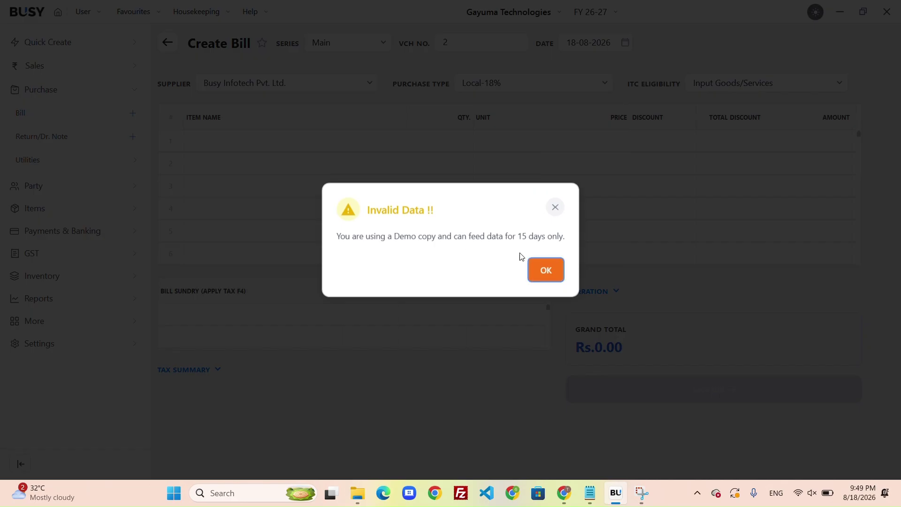
pyautogui.click(553, 272)
# Try to set the bill date to 12-08-2026.
pyautogui.click(576, 46)
pyautogui.click(571, 43)
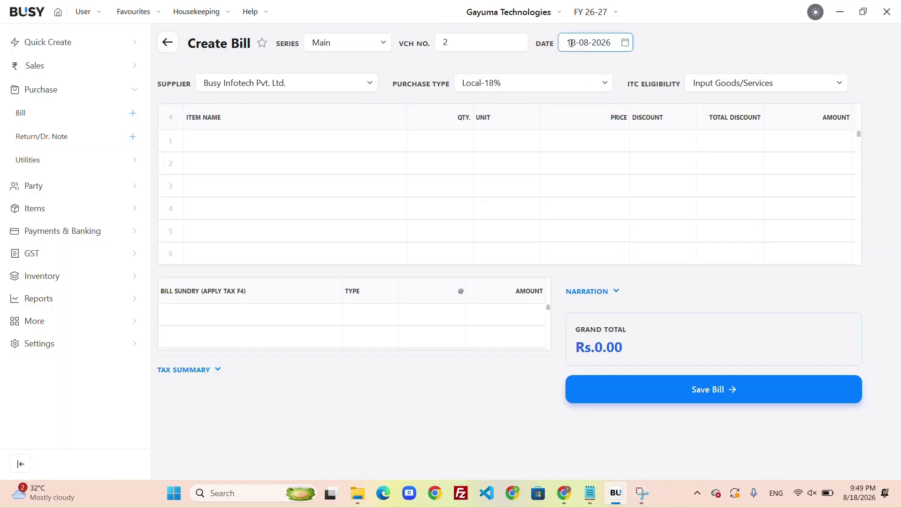
pyautogui.write('2')
pyautogui.press('Return')
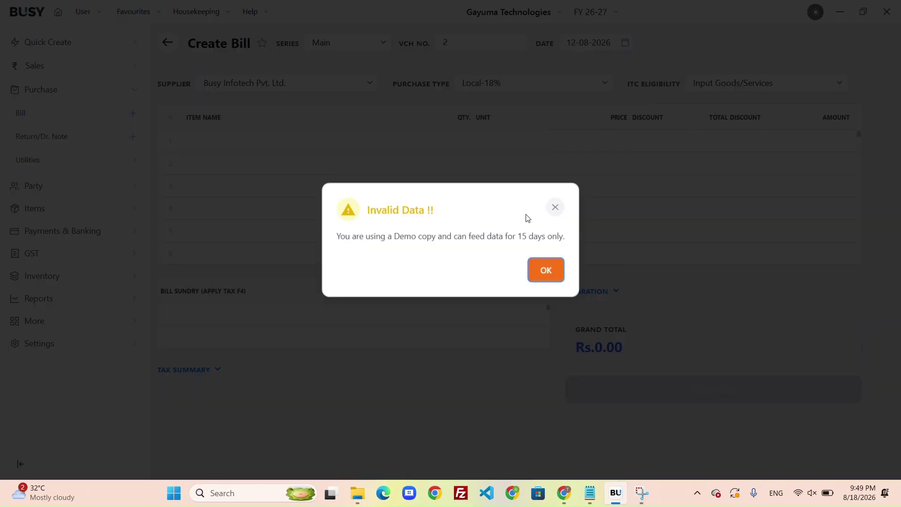
pyautogui.click(543, 269)
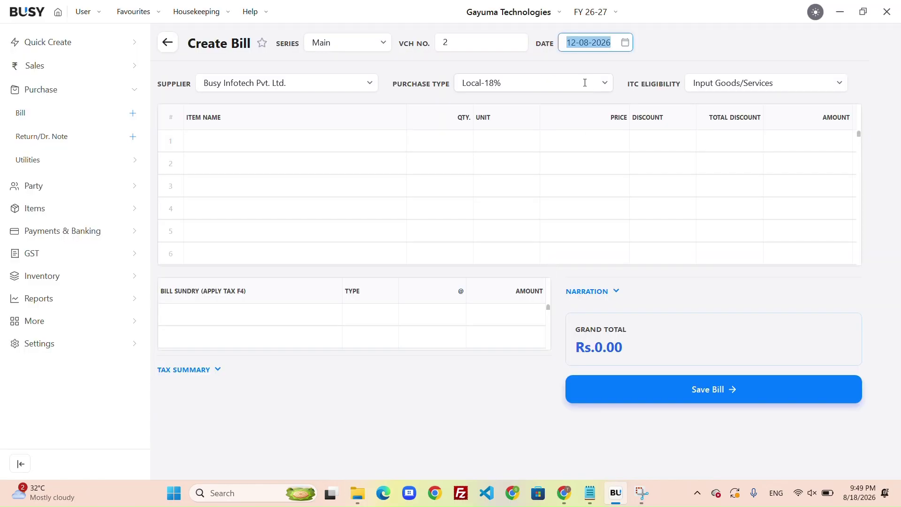
# Set the bill date to 02-04-2026 using the calendar.
pyautogui.click(581, 42)
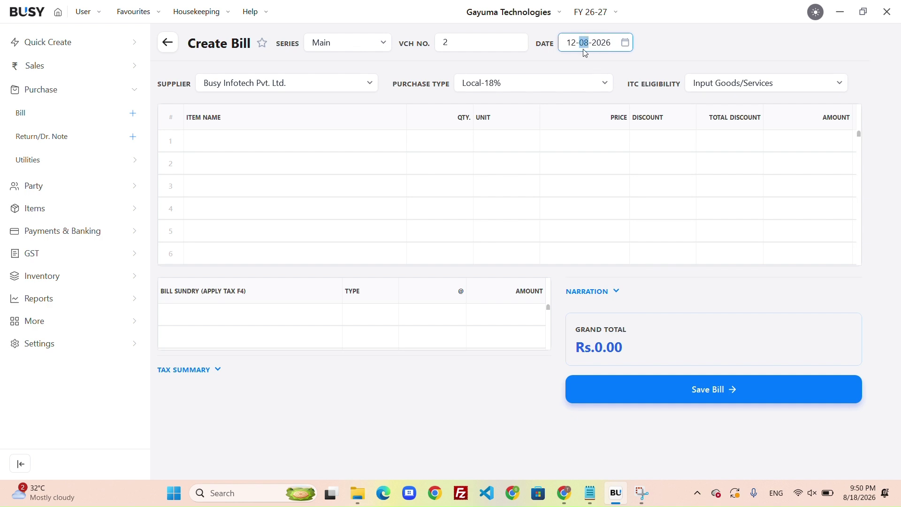
pyautogui.click(626, 43)
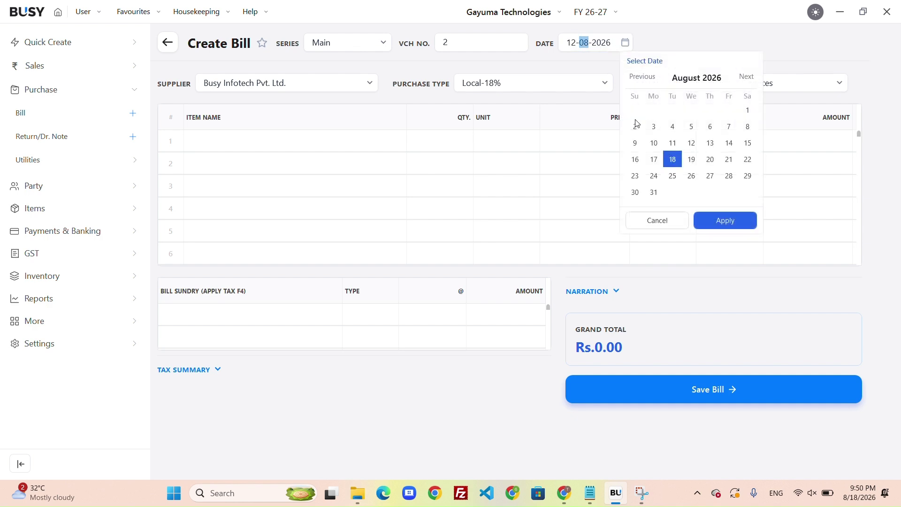
pyautogui.click(698, 77)
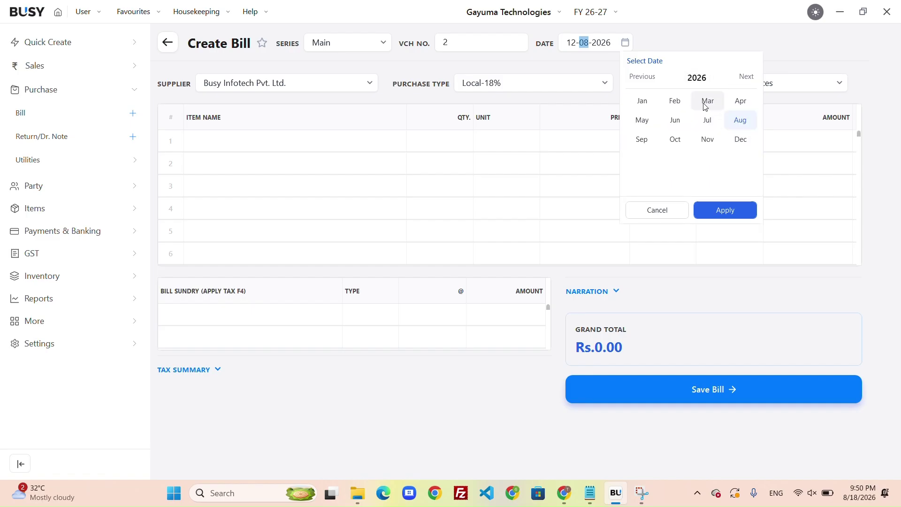
pyautogui.click(741, 101)
pyautogui.click(710, 110)
pyautogui.click(724, 220)
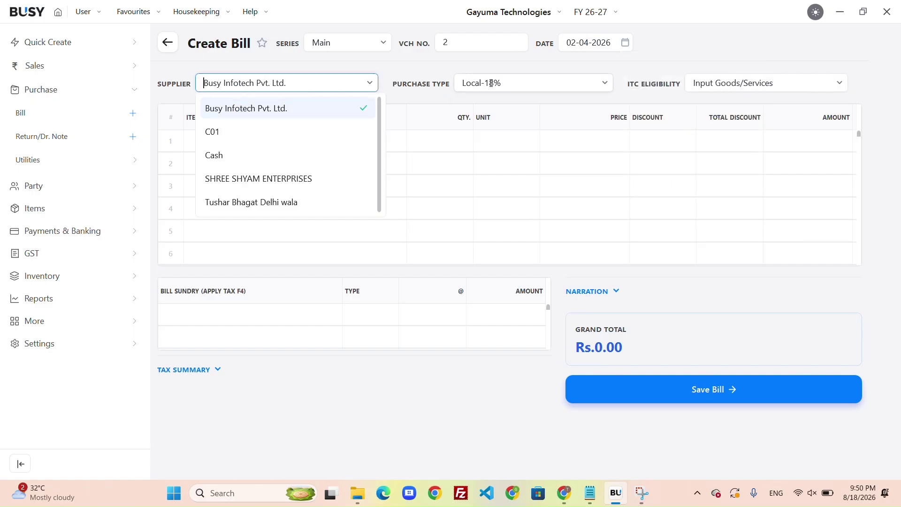
pyautogui.click(467, 45)
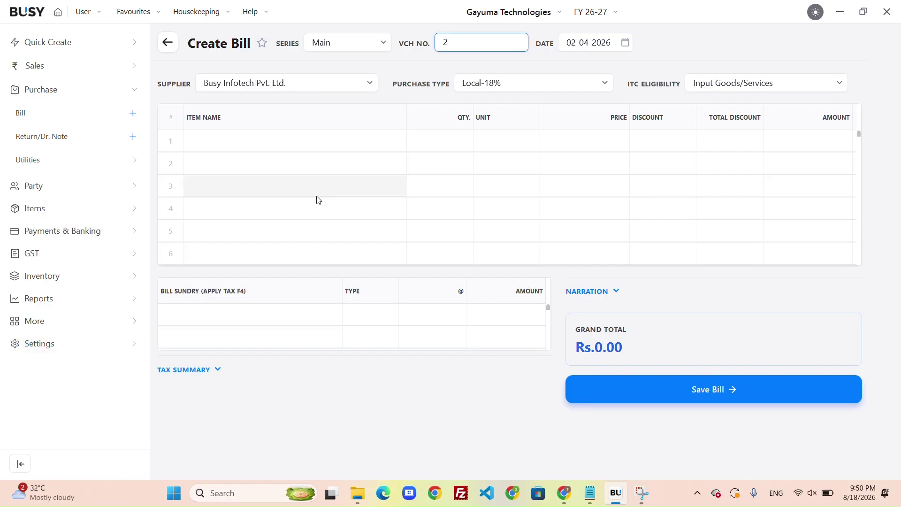
pyautogui.click(427, 28)
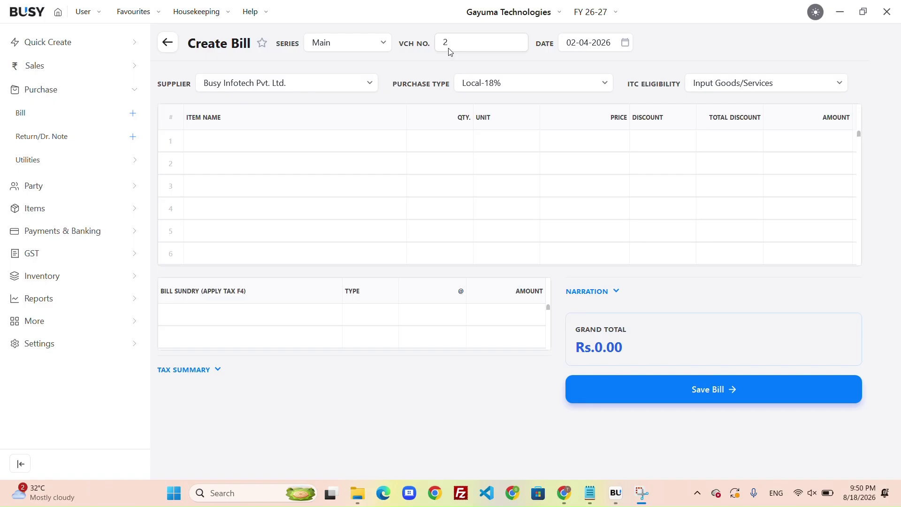
# Clear the bill's supplier, search for "bu" and select Busy Infotech Pvt. Ltd.
pyautogui.click(242, 85)
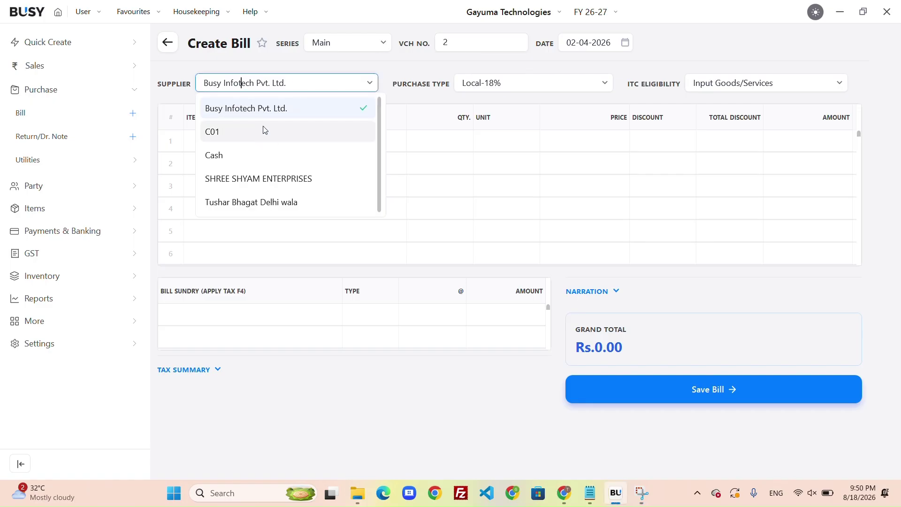
pyautogui.moveTo(287, 83); pyautogui.dragTo(162, 84)
pyautogui.press('BackSpace')
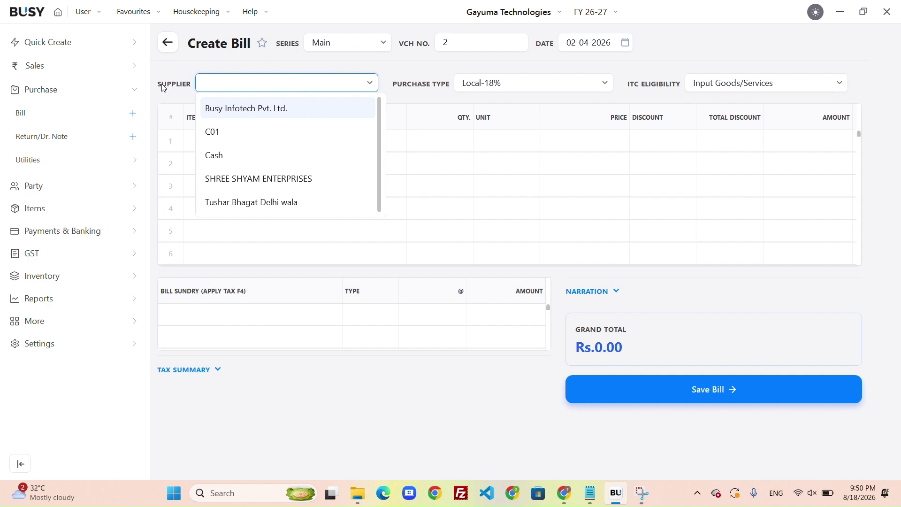
pyautogui.write('bu')
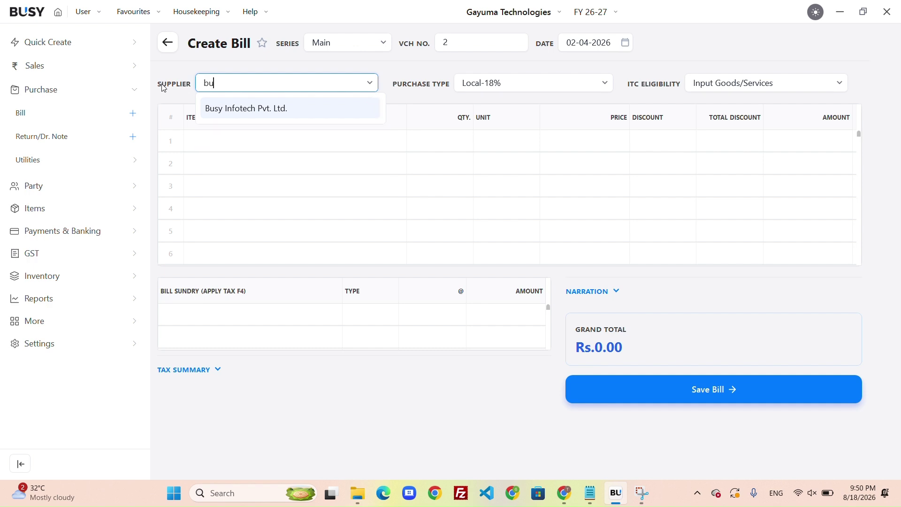
pyautogui.press('Return')
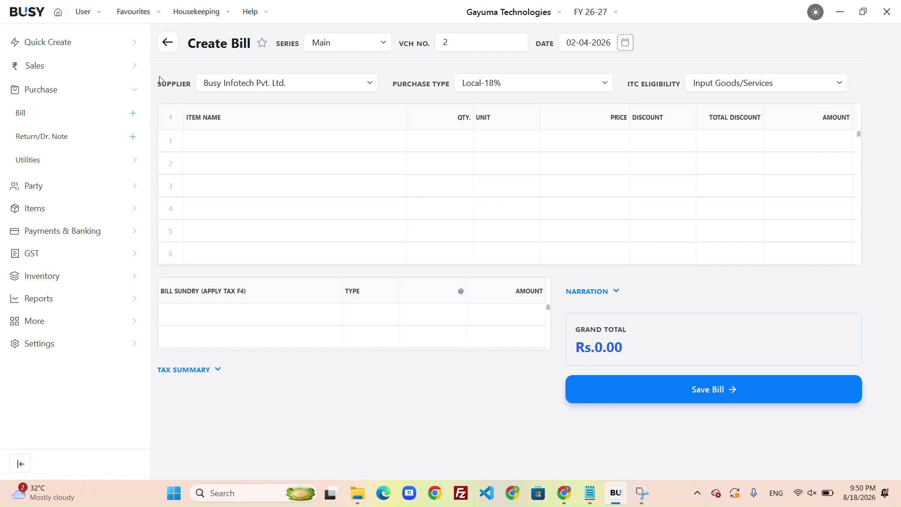
pyautogui.click(278, 82)
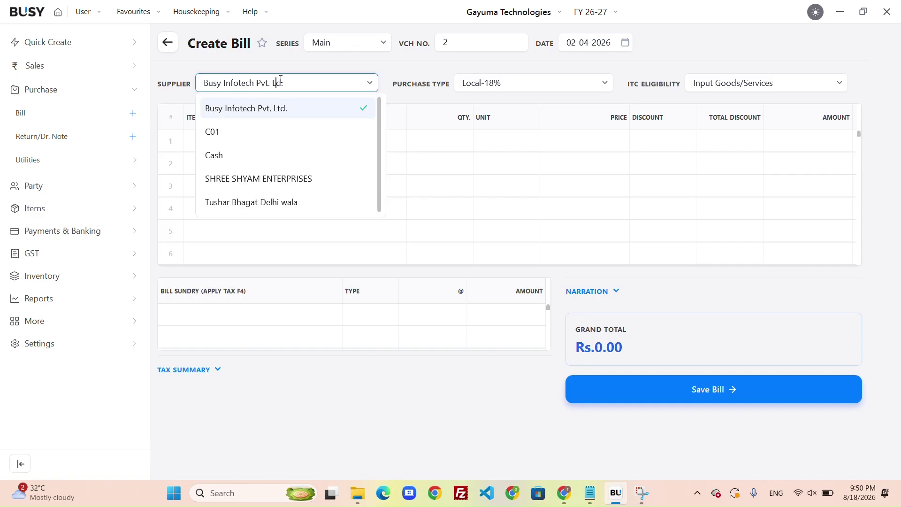
pyautogui.press('Return')
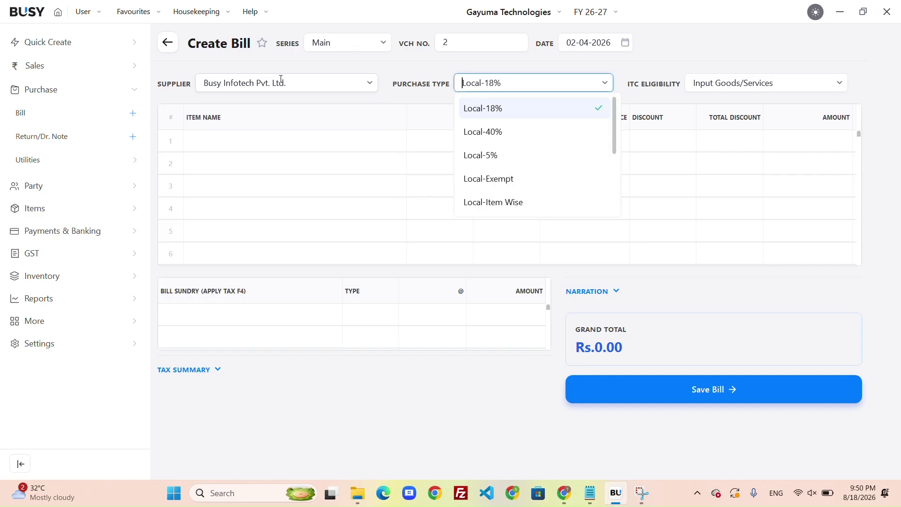
# Browse the purchase types and choose Local-18%, and accept Input Goods/Services as the ITC eligibility.
pyautogui.press('Down')
pyautogui.press('Down')
pyautogui.press('Down')
pyautogui.press('Up')
pyautogui.press('Up')
pyautogui.press('Up')
pyautogui.press('Up')
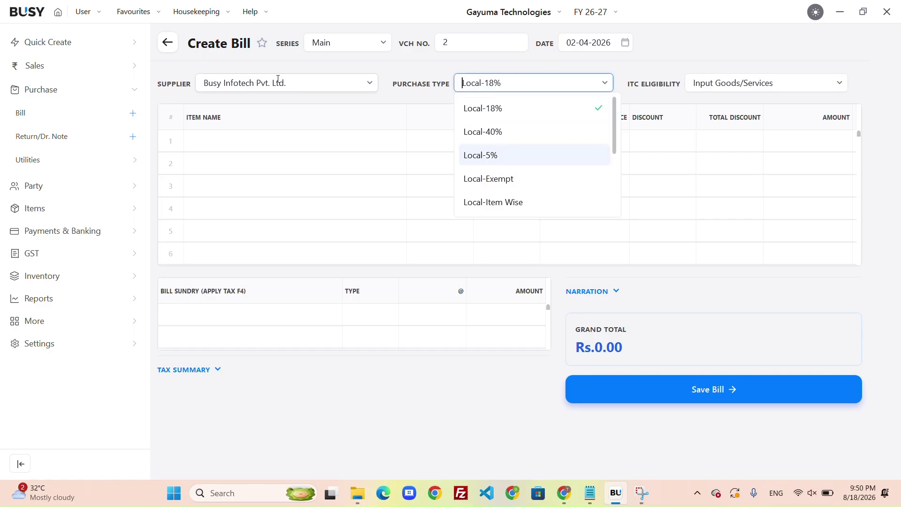
pyautogui.press('Down')
pyautogui.press('Down')
pyautogui.press('Up')
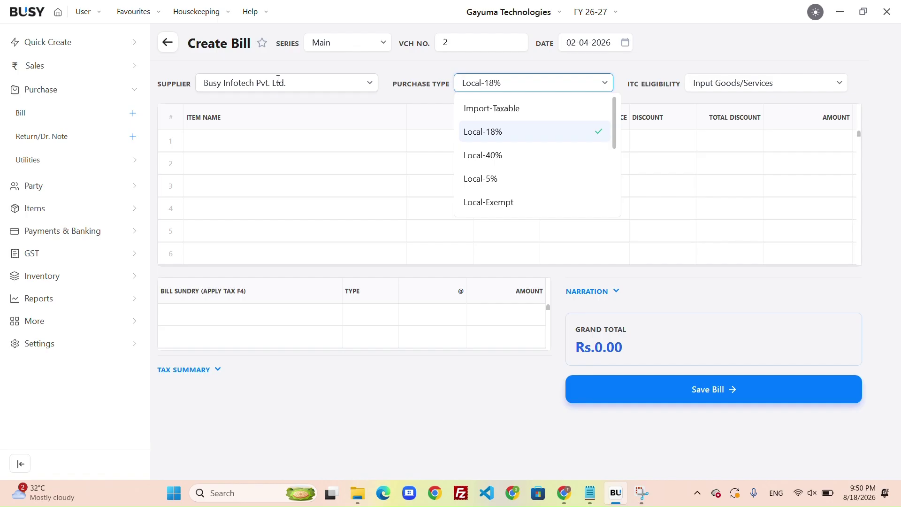
pyautogui.press('Down')
pyautogui.press('Down')
pyautogui.press('Down')
pyautogui.press('Down')
pyautogui.press('Down')
pyautogui.press('Down')
pyautogui.press('Up')
pyautogui.press('Up')
pyautogui.press('Up')
pyautogui.press('Up')
pyautogui.press('Up')
pyautogui.press('Up')
pyautogui.press('Up')
pyautogui.press('Up')
pyautogui.press('Up')
pyautogui.press('Down')
pyautogui.press('Down')
pyautogui.press('Down')
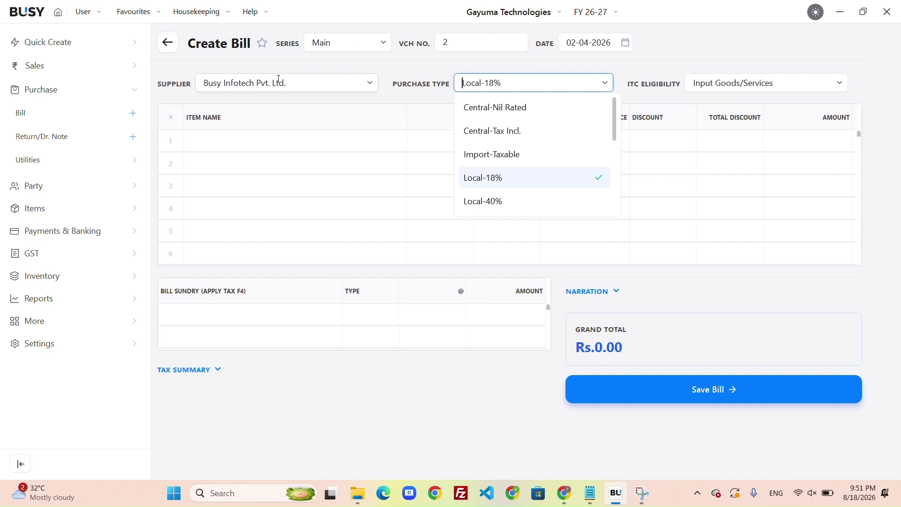
pyautogui.press('Down')
pyautogui.press('Up')
pyautogui.press('Return')
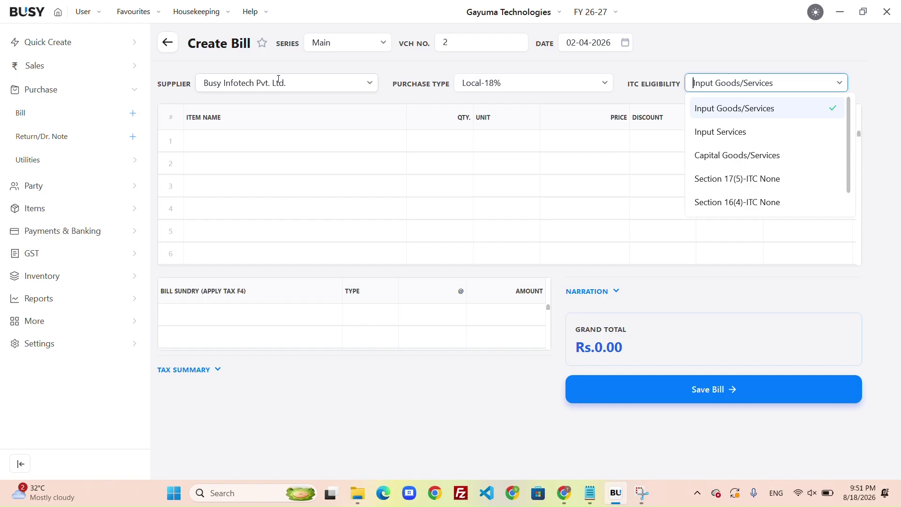
pyautogui.press('Return')
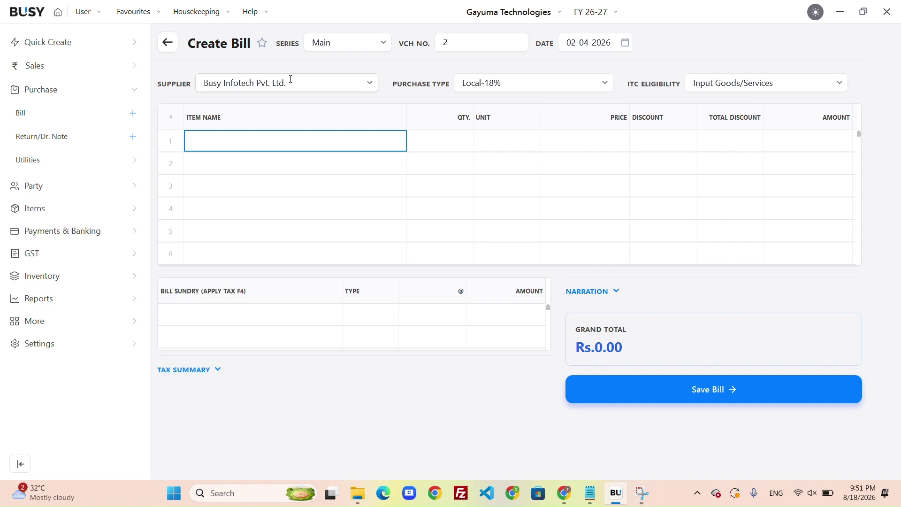
# Try the ITC eligibility options Input Services, Capital Goods/Services and ITC Restricted Due To Pos Rules one after another.
pyautogui.click(797, 91)
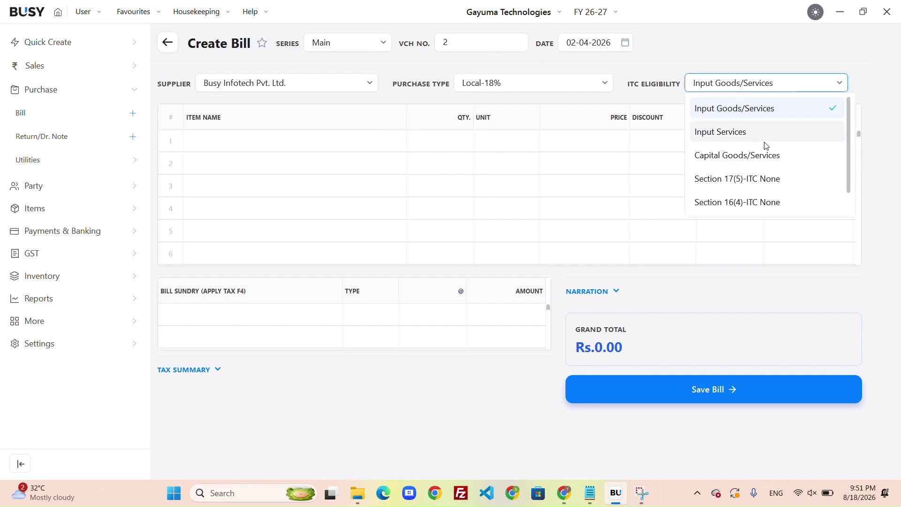
pyautogui.click(753, 136)
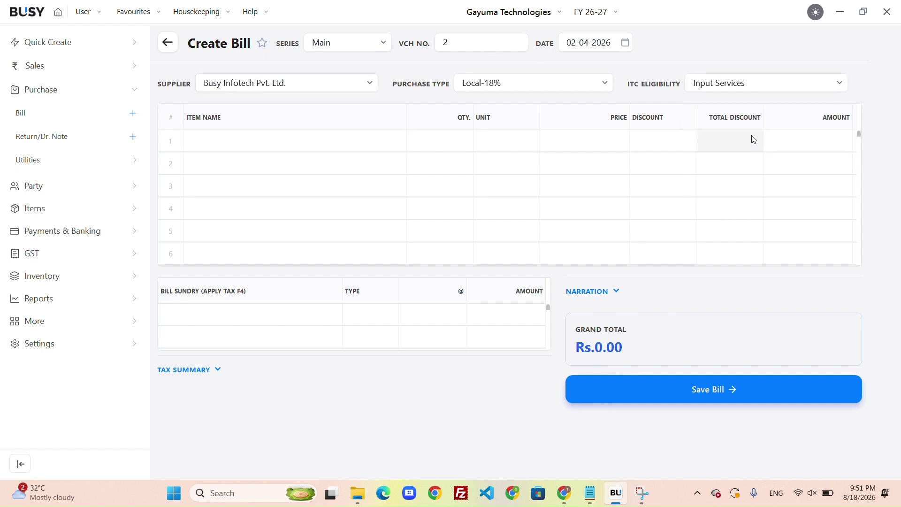
pyautogui.click(770, 85)
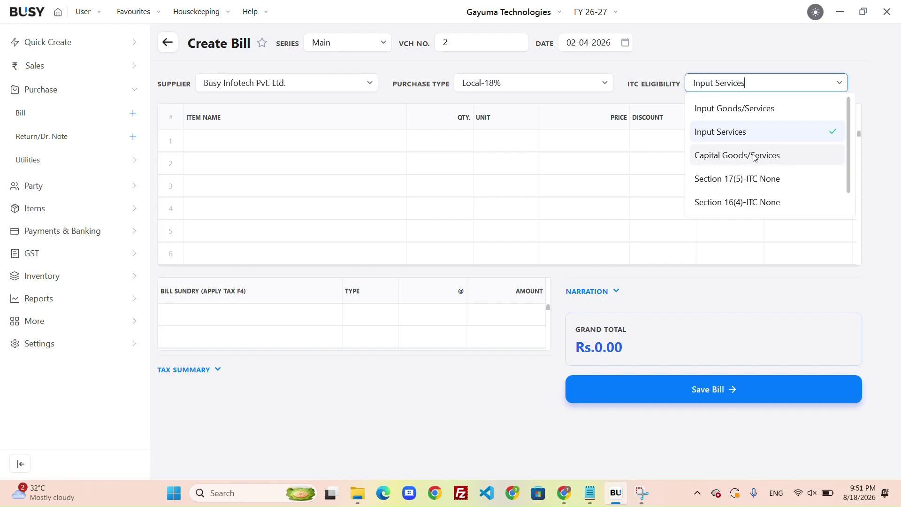
pyautogui.click(709, 156)
pyautogui.click(756, 82)
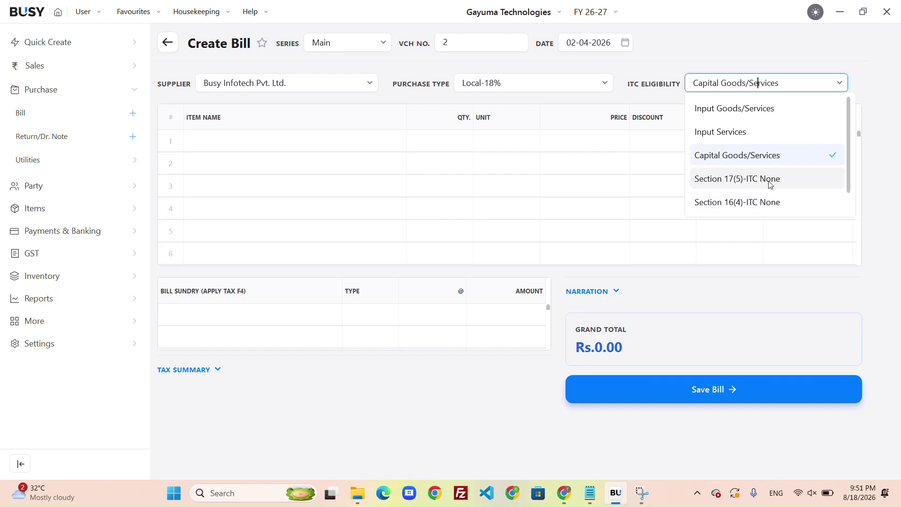
pyautogui.scroll(-1, 770, 184)
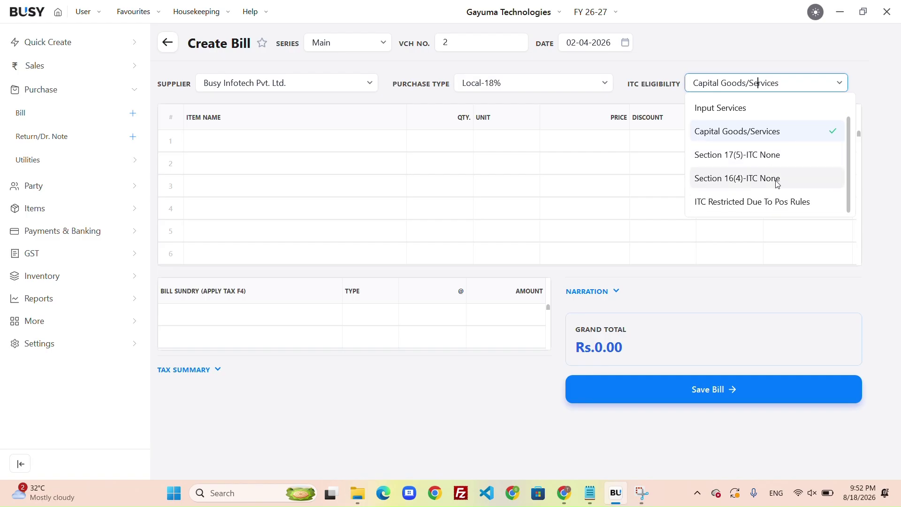
pyautogui.click(780, 209)
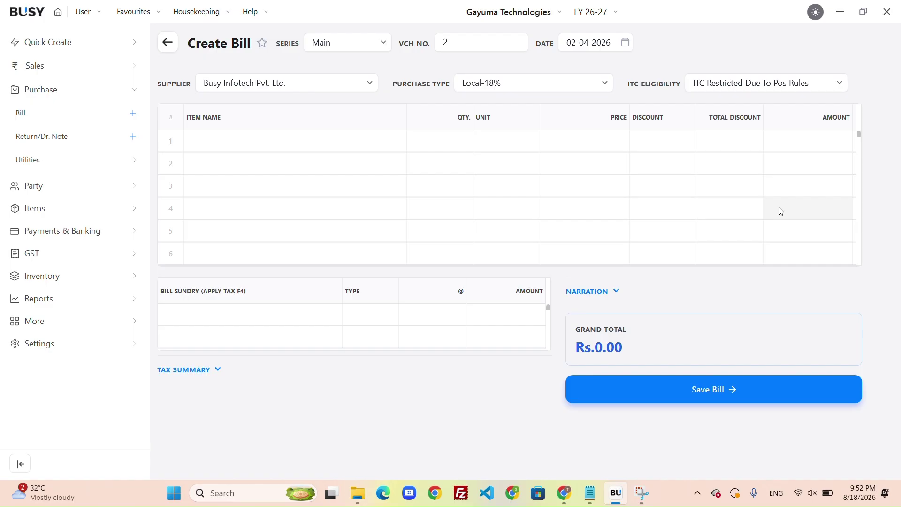
# Set the bill's ITC eligibility back to Input Goods/Services.
pyautogui.click(764, 86)
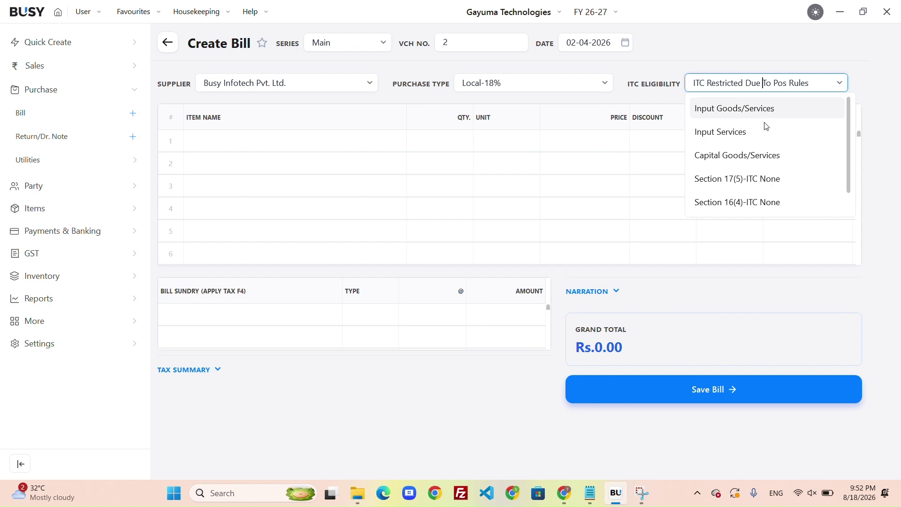
pyautogui.click(759, 108)
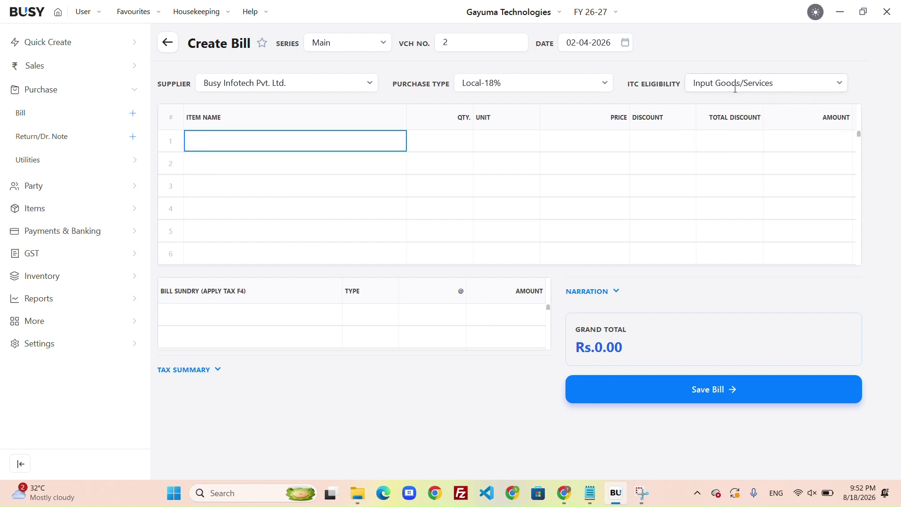
pyautogui.click(758, 84)
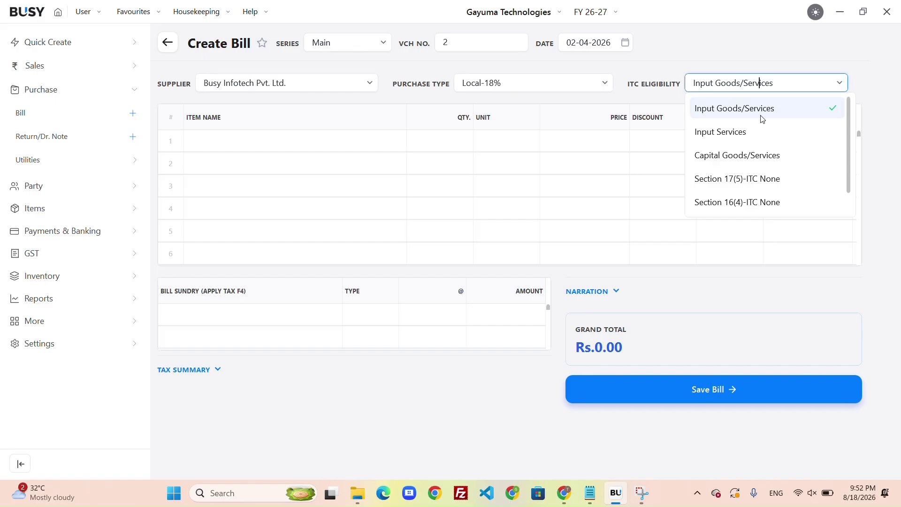
pyautogui.click(761, 117)
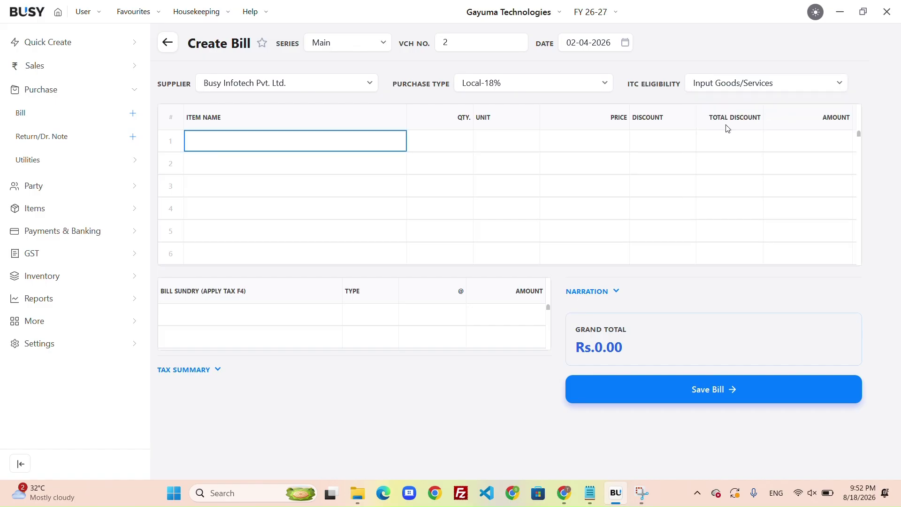
# Add the item Book New to the first row with quantity 12 and a discount of 5.
pyautogui.click(243, 143)
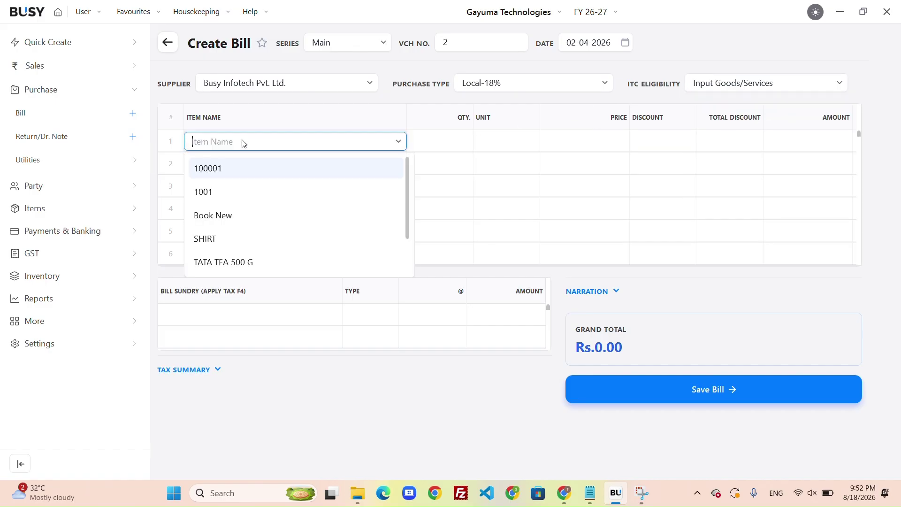
pyautogui.write('book')
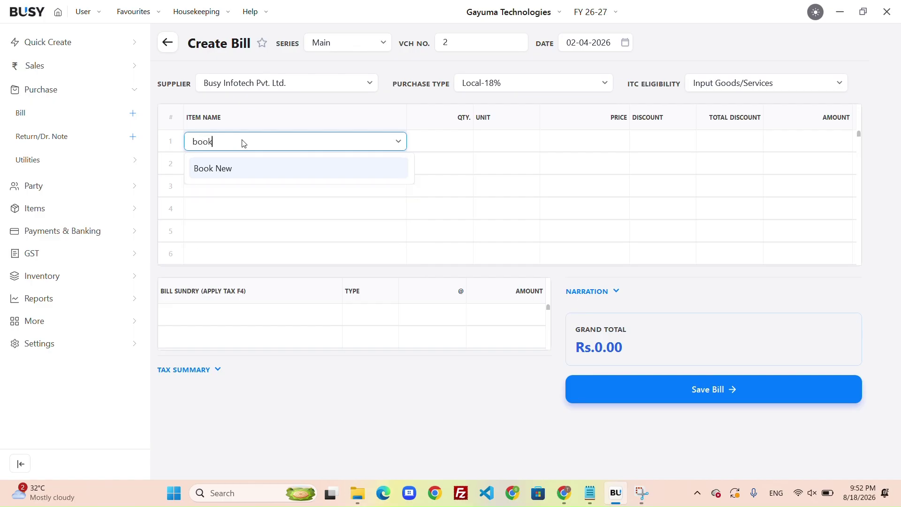
pyautogui.press('Return')
pyautogui.write('12')
pyautogui.press('Return')
pyautogui.press('Return')
pyautogui.press('Return')
pyautogui.write('5')
pyautogui.press('Return')
# Add the item TATA TEA 500 G with quantity 50 and finish the item list.
pyautogui.write('t')
pyautogui.press('Return')
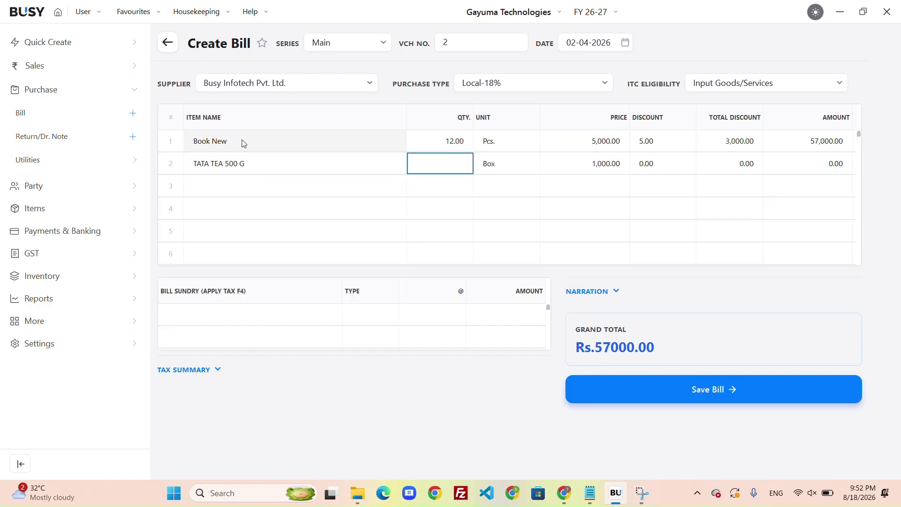
pyautogui.write('50')
pyautogui.press('Return')
pyautogui.press('Return')
pyautogui.press('Return')
pyautogui.press('Return')
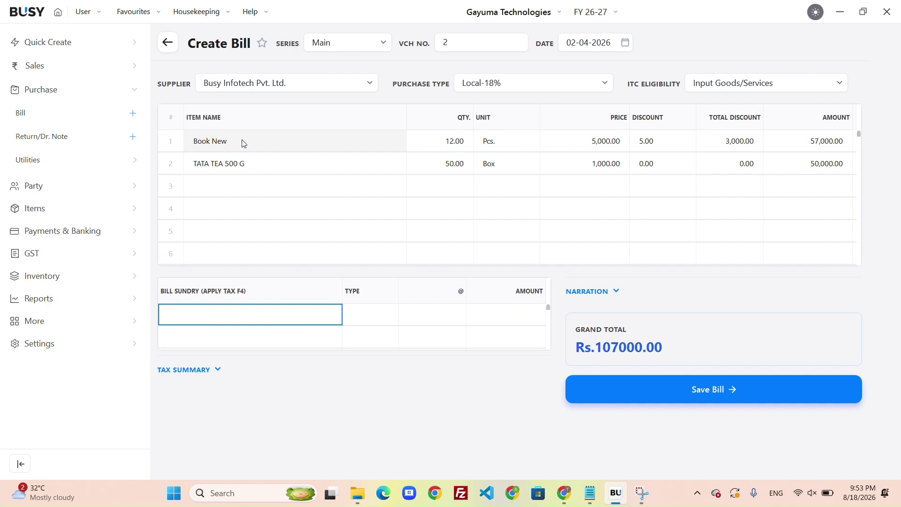
# Discard the open bill and start a new one for Busy Infotech Pvt. Ltd. with Local-18% and Input Goods/Services.
pyautogui.press('Escape')
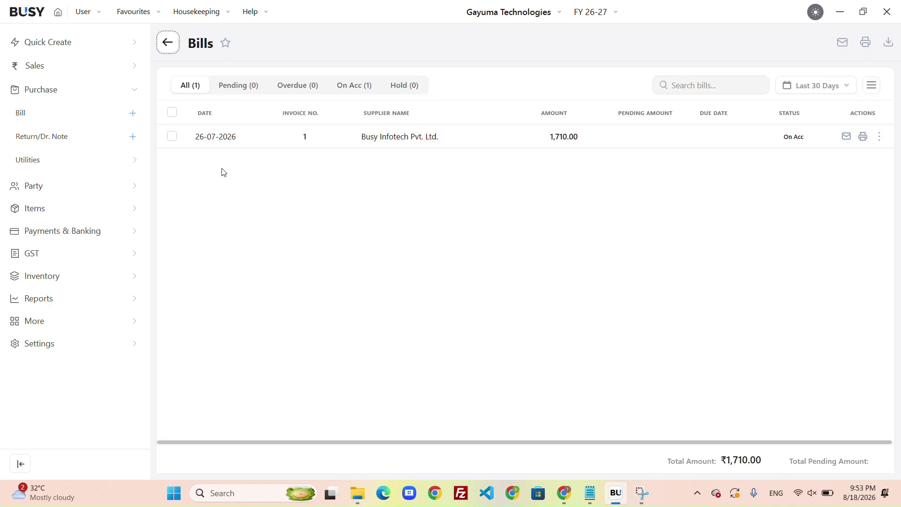
pyautogui.click(133, 114)
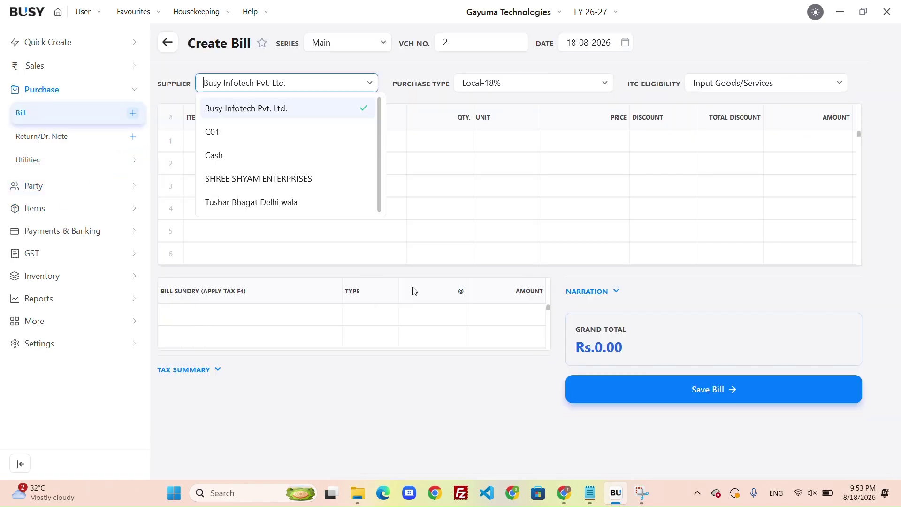
pyautogui.click(289, 109)
pyautogui.click(596, 112)
pyautogui.click(718, 108)
# Add the item Book New to the new bill with quantity 10 and a discount of 5.
pyautogui.click(278, 139)
pyautogui.press('Down')
pyautogui.press('Down')
pyautogui.press('Down')
pyautogui.press('Up')
pyautogui.press('Return')
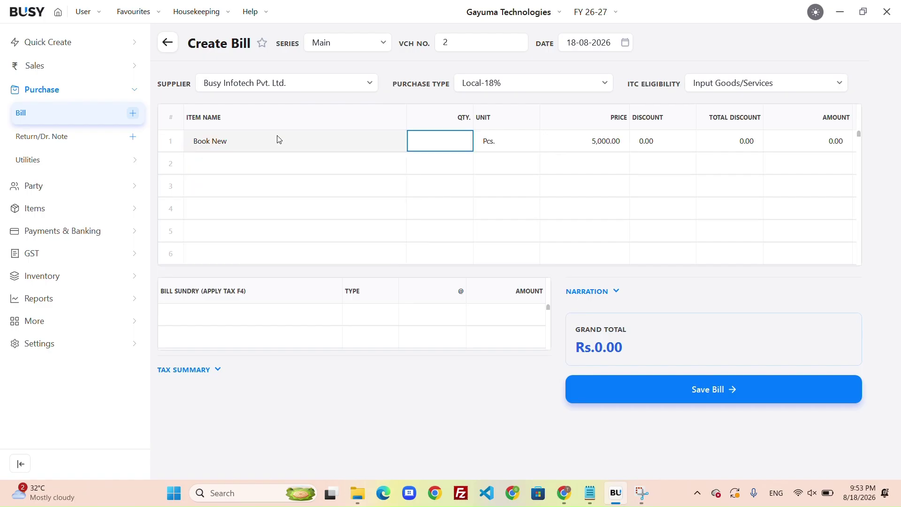
pyautogui.write('10')
pyautogui.press('Return')
pyautogui.press('Return')
pyautogui.press('Return')
pyautogui.write('5')
pyautogui.press('Return')
# Add the item SHIRT to the second row with quantity 15 and finish the item list.
pyautogui.press('Down')
pyautogui.press('Down')
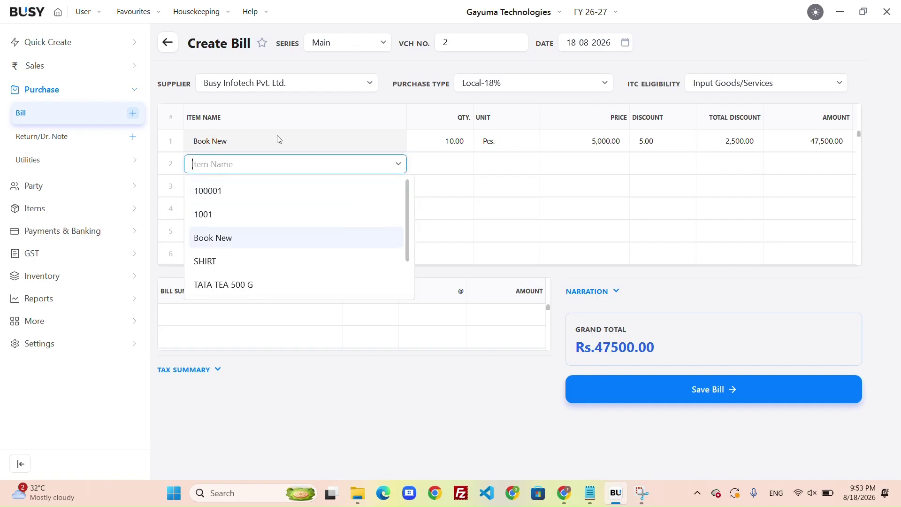
pyautogui.press('Down')
pyautogui.press('Return')
pyautogui.press('Return')
pyautogui.write('15')
pyautogui.press('Return')
pyautogui.press('Return')
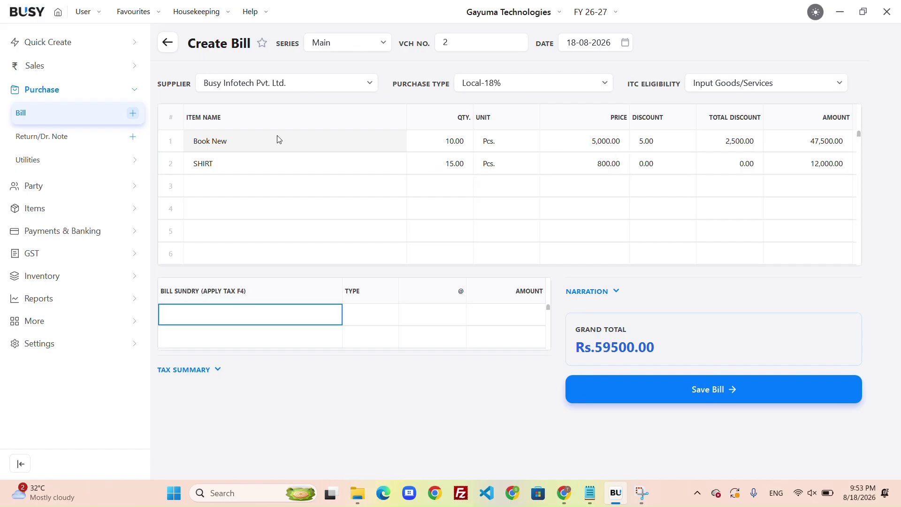
# Apply the taxes to the bill sundry table, adding CGST and SGST at 9% each.
pyautogui.press('F4')
pyautogui.press('Down')
pyautogui.press('Down')
pyautogui.press('Up')
pyautogui.press('Up')
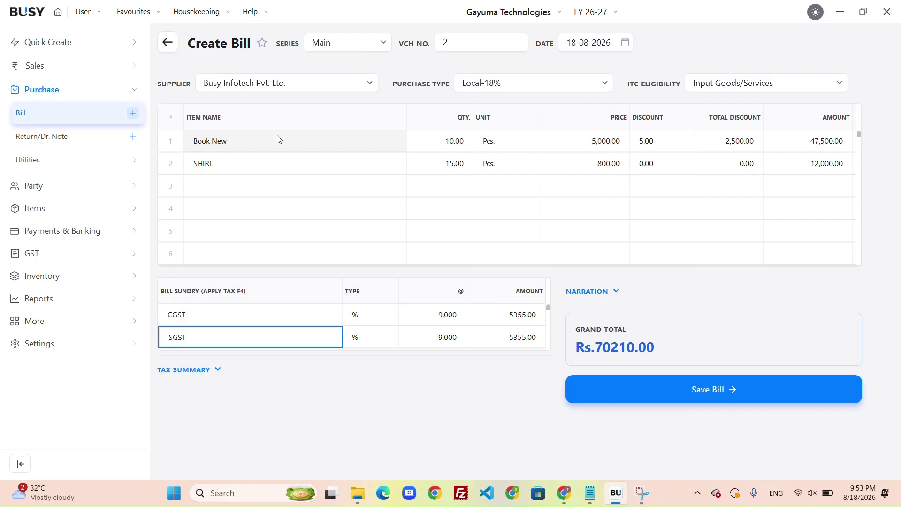
# Add Freight & Forwarding Charges of 1000 as a bill sundry below the SGST row.
pyautogui.press('Down')
pyautogui.press('Down')
pyautogui.write('Fre')
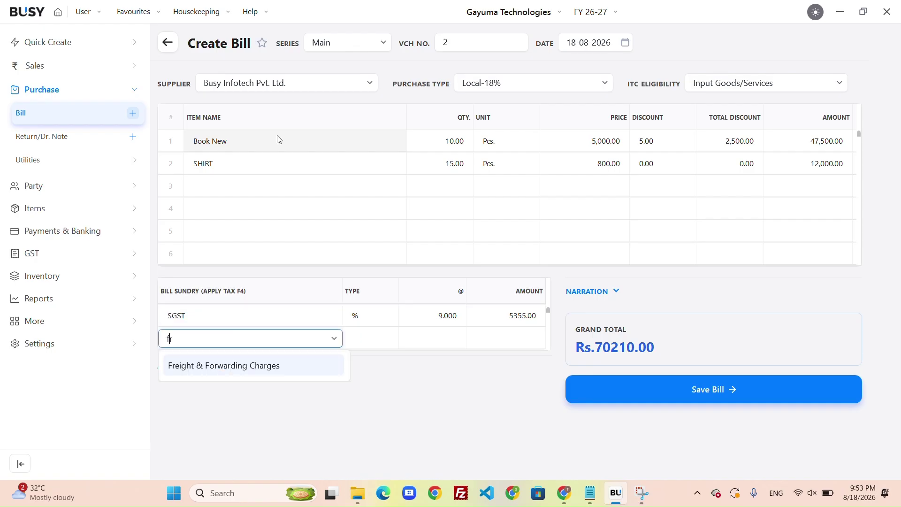
pyautogui.press('Return')
pyautogui.write('1000')
pyautogui.press('Return')
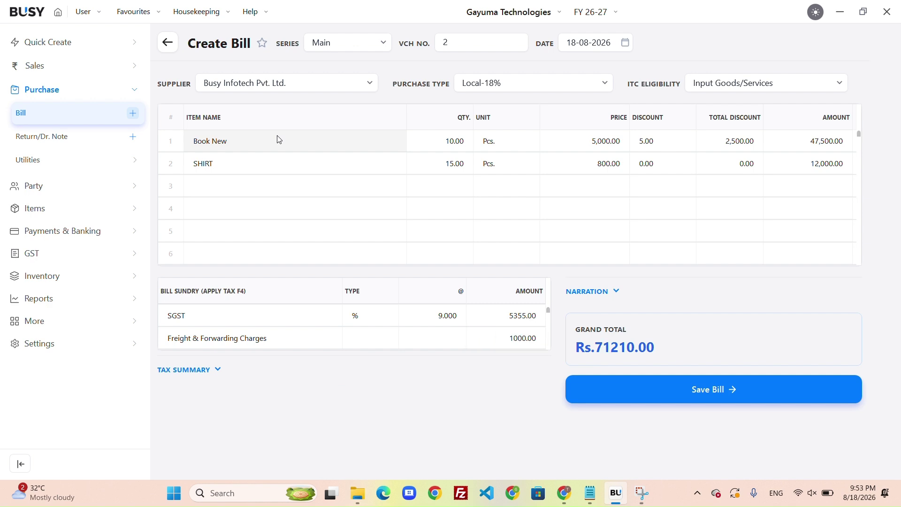
# Try to add a Discount bill sundry below the freight charges.
pyautogui.press('Return')
pyautogui.write('dis')
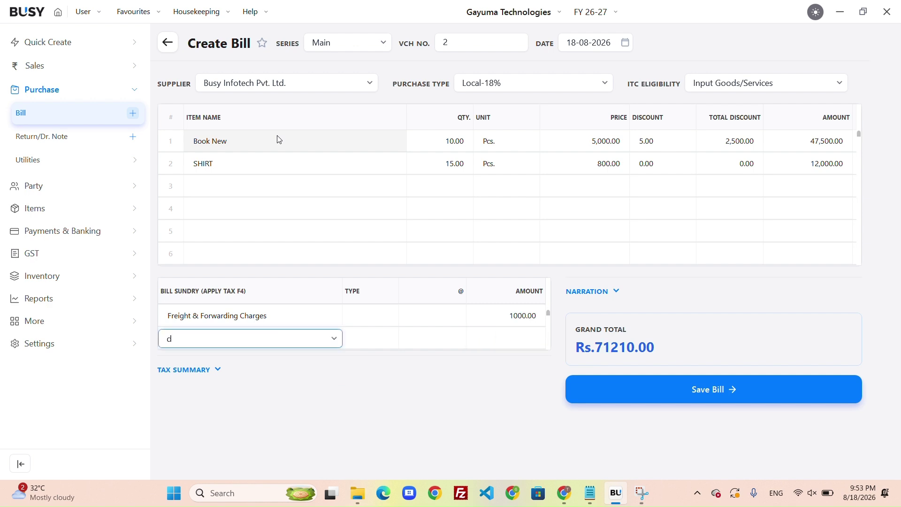
pyautogui.press('Return')
pyautogui.write('5')
pyautogui.press('Return')
pyautogui.press('Left')
pyautogui.press('Left')
pyautogui.press('Left')
pyautogui.press('Right')
pyautogui.press('Right')
pyautogui.press('Left')
pyautogui.press('F9')
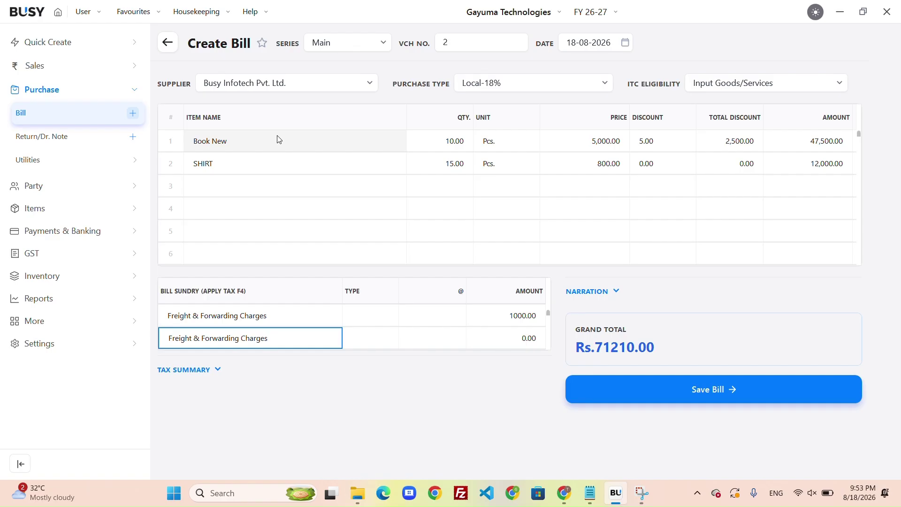
pyautogui.press('F12')
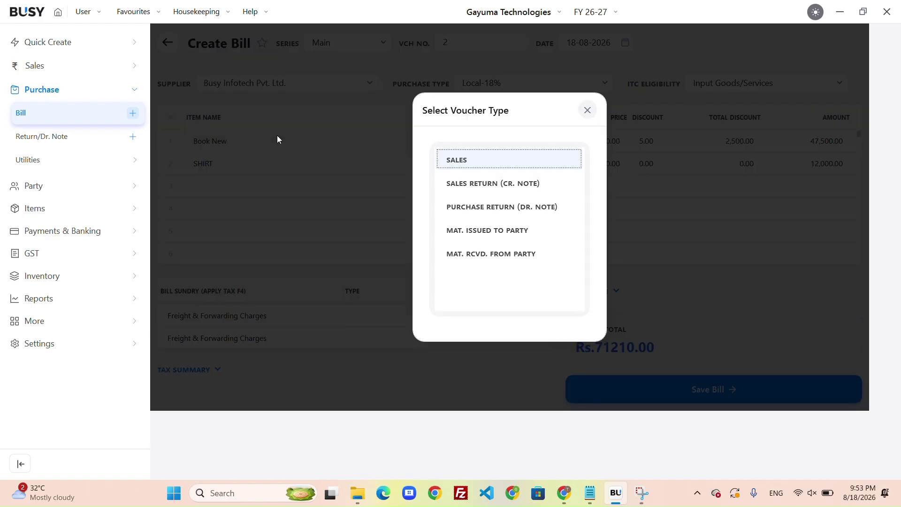
pyautogui.press('Escape')
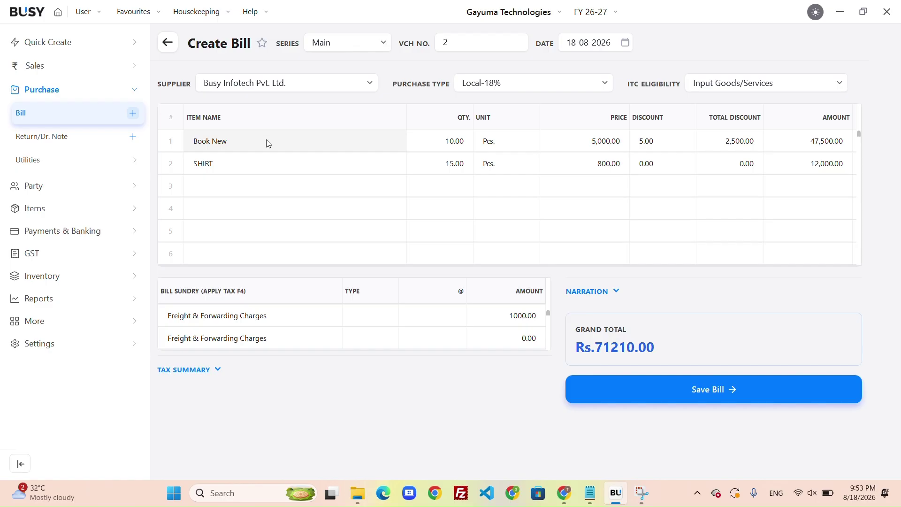
# Replace the duplicate Freight & Forwarding Charges row with Discount and set its amount to 10.
pyautogui.click(504, 340)
pyautogui.click(194, 340)
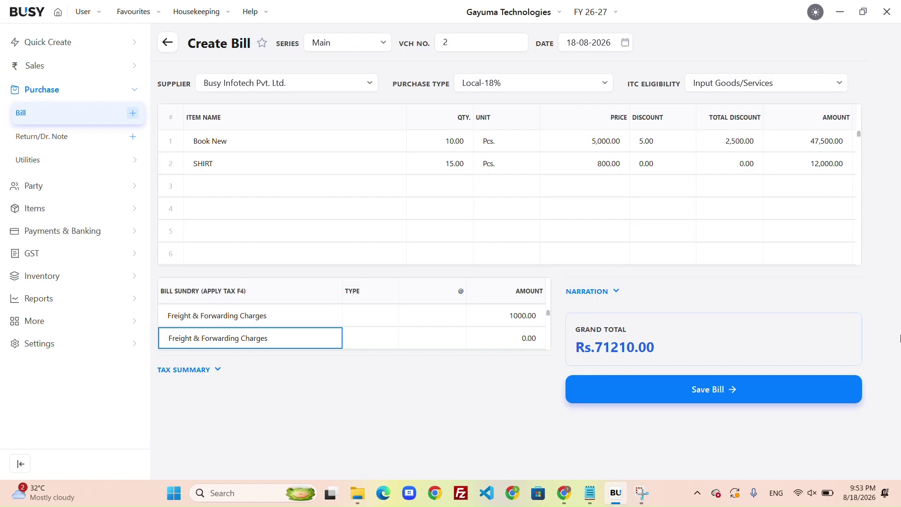
pyautogui.press('Tab')
pyautogui.hotkey('shift', 'Tab')
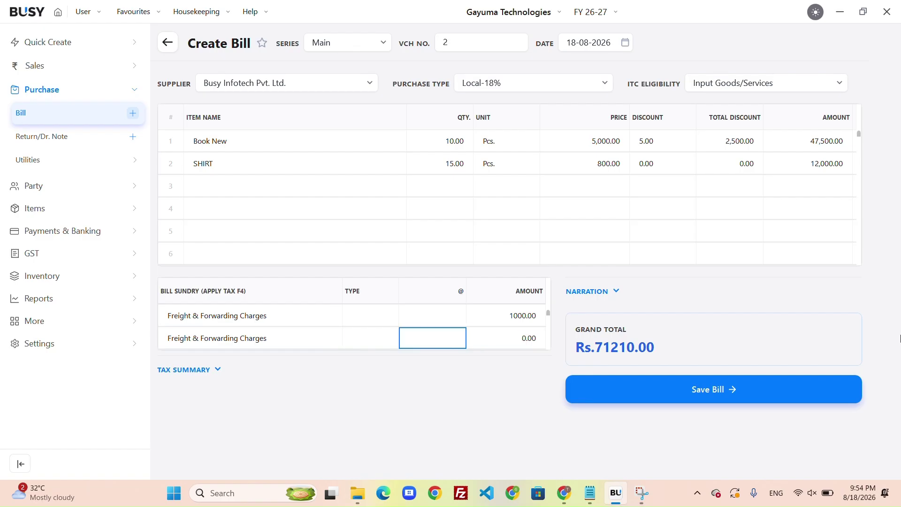
pyautogui.hotkey('shift', 'Tab')
pyautogui.write('d')
pyautogui.press('Return')
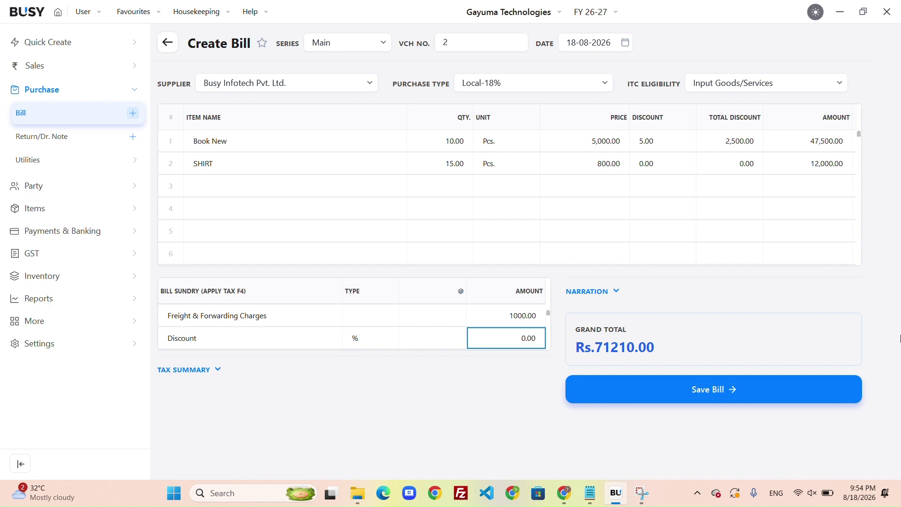
pyautogui.write('10.')
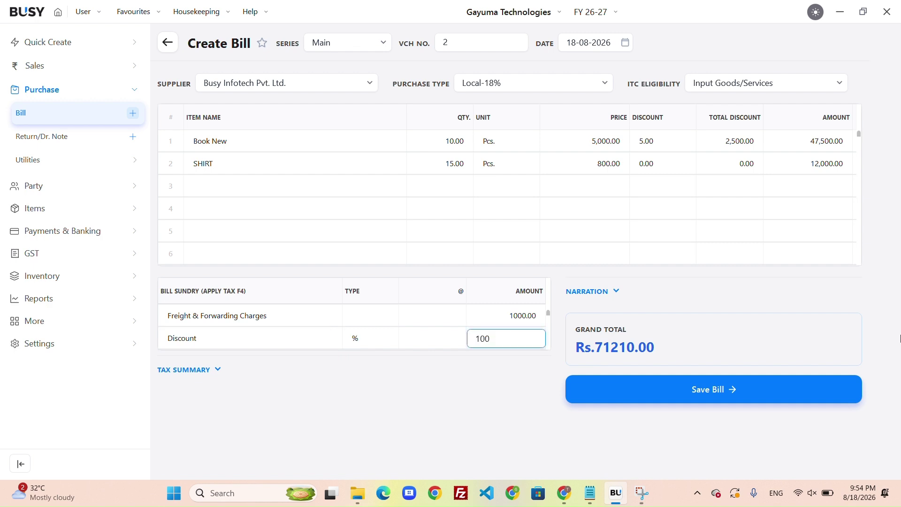
pyautogui.write('0')
pyautogui.press('BackSpace')
pyautogui.press('Return')
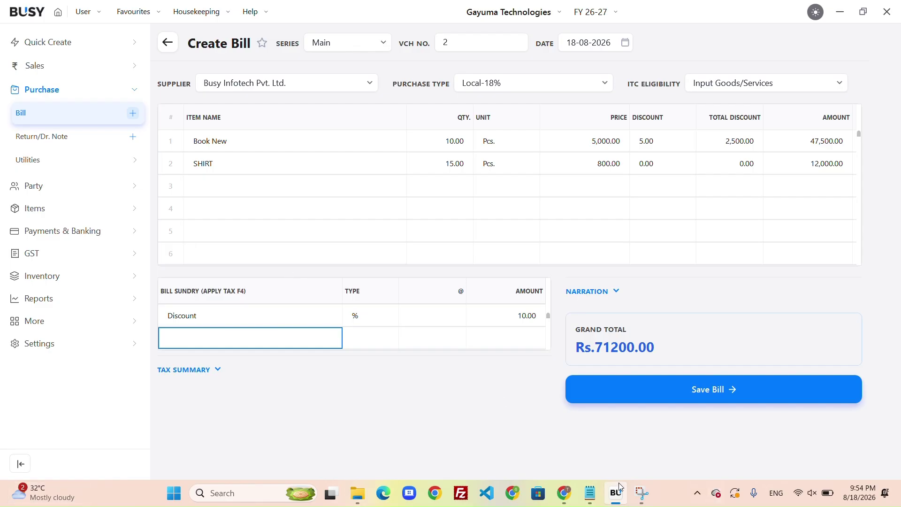
# Expand and collapse the narration field, and examine the bill's tax summary.
pyautogui.click(621, 301)
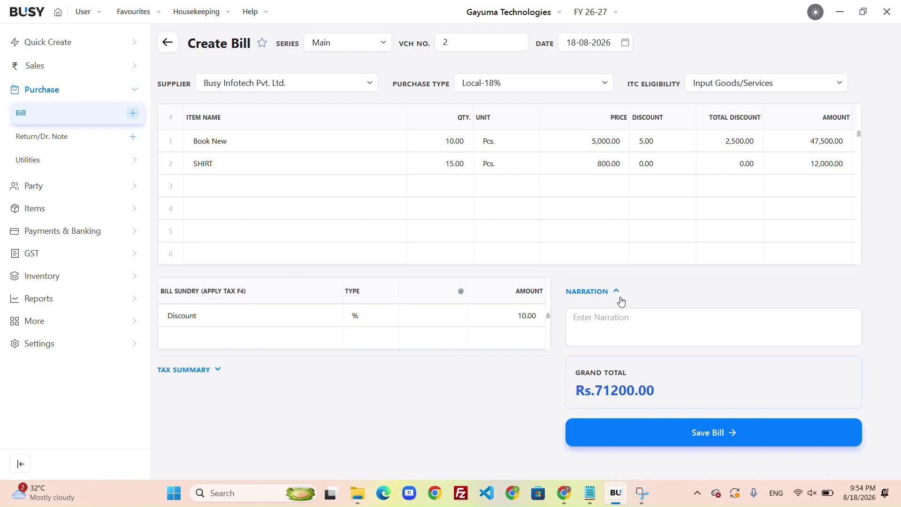
pyautogui.click(617, 299)
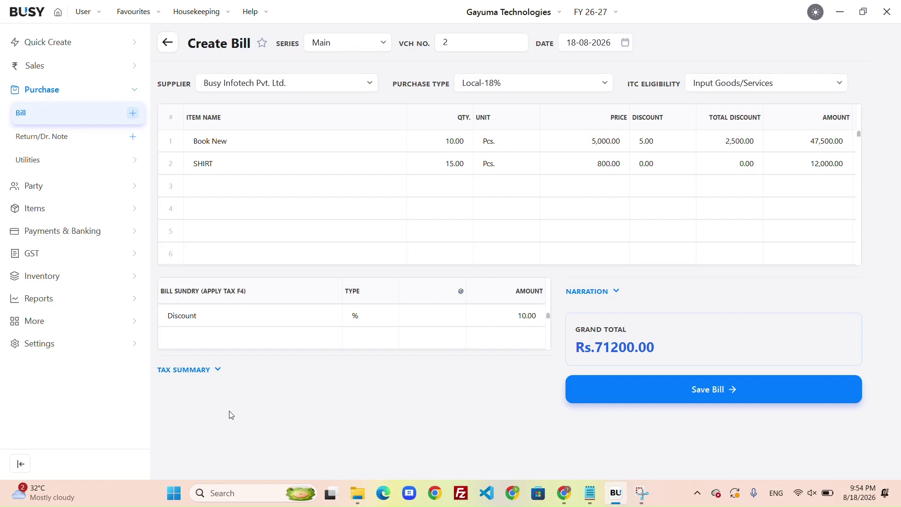
pyautogui.click(189, 371)
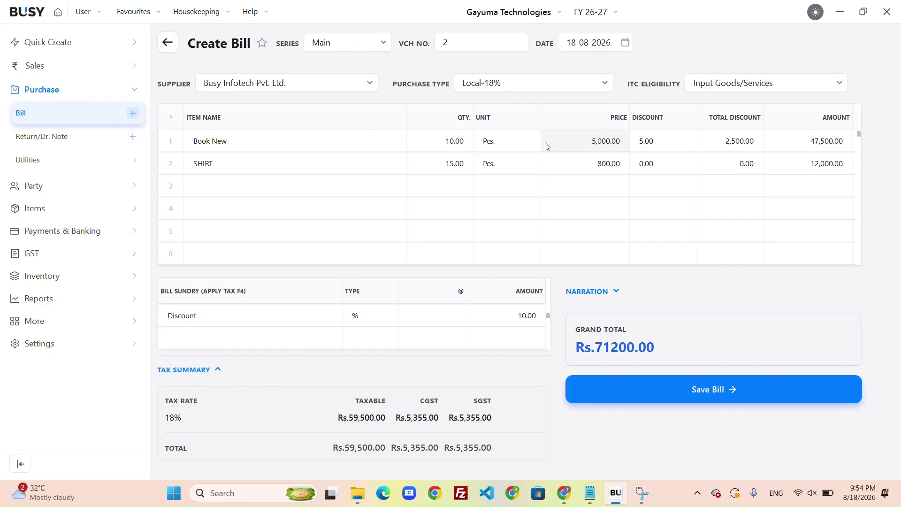
pyautogui.click(193, 371)
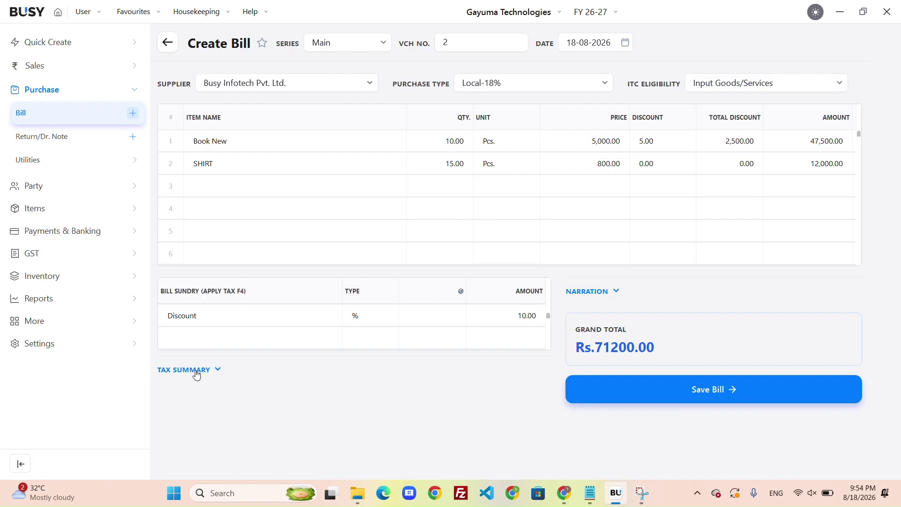
# Try to save the purchase bill, accepting that SHIRT exceeds its maximum level.
pyautogui.click(720, 389)
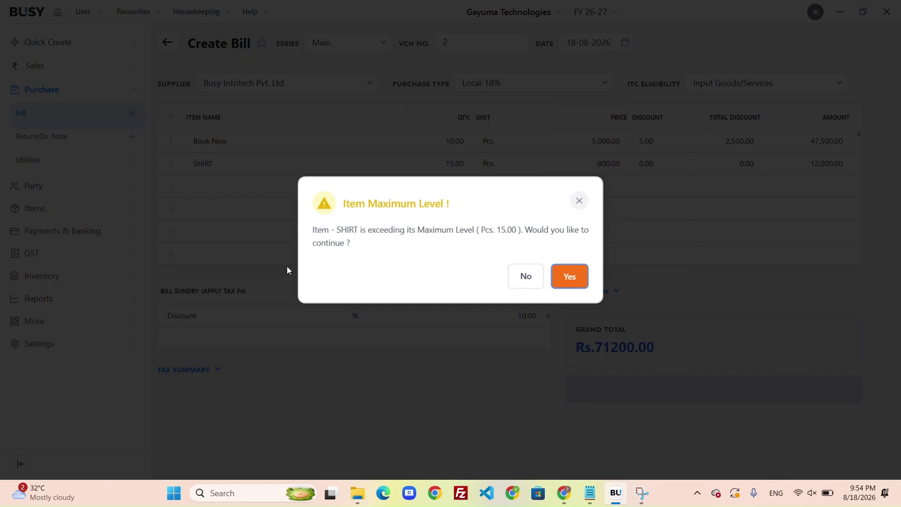
pyautogui.click(581, 278)
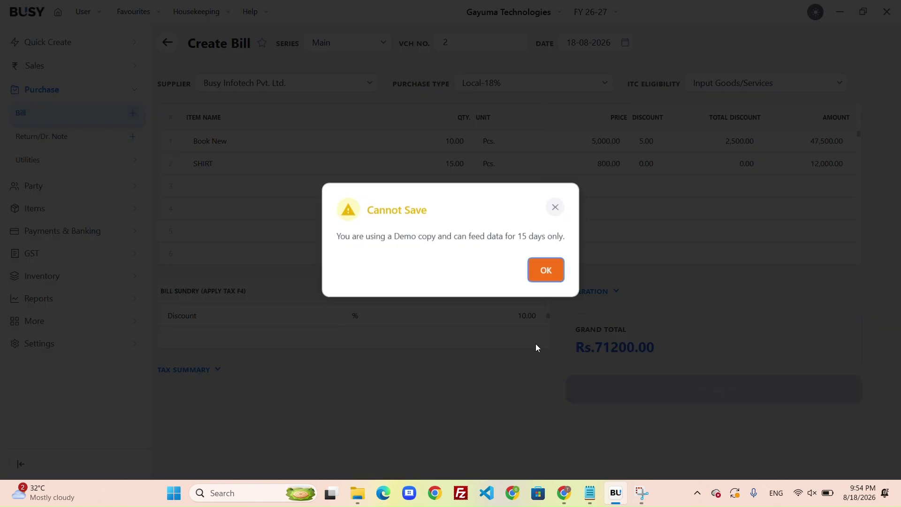
pyautogui.click(546, 269)
# Set the bill date to 01-04-2026.
pyautogui.click(625, 43)
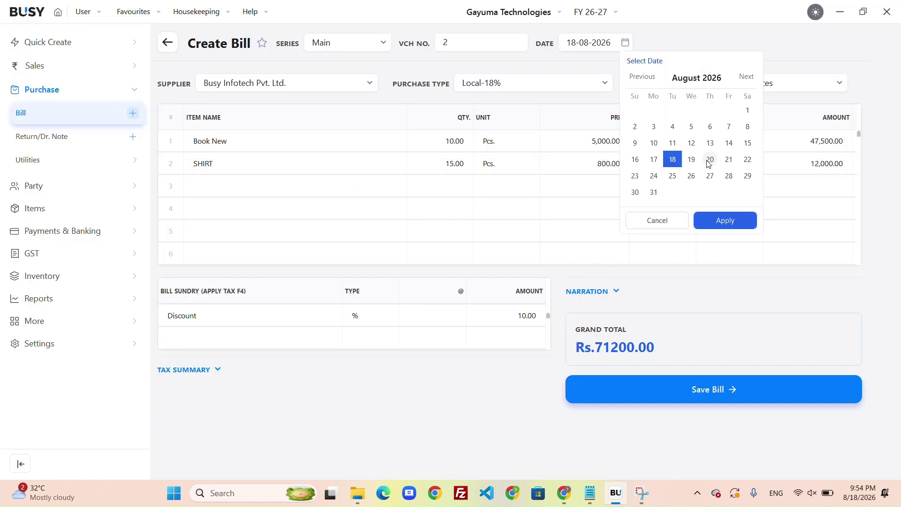
pyautogui.click(706, 78)
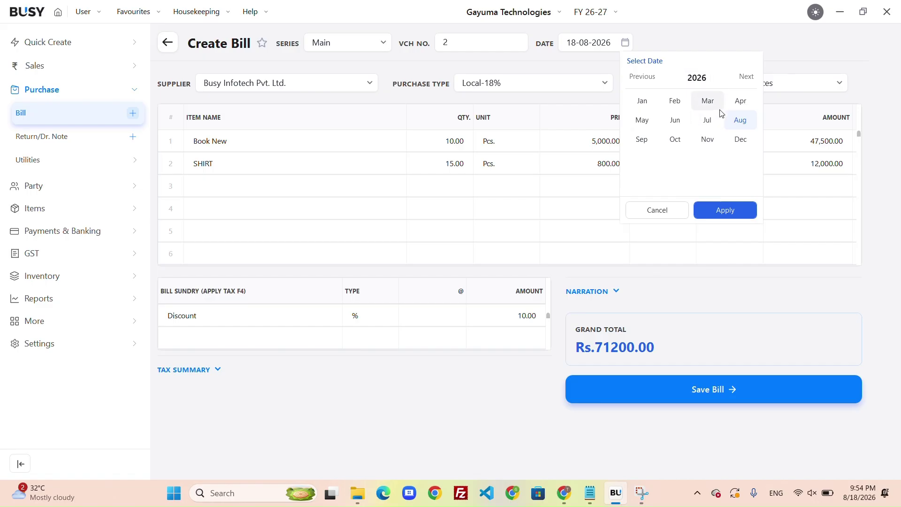
pyautogui.click(740, 99)
pyautogui.click(691, 110)
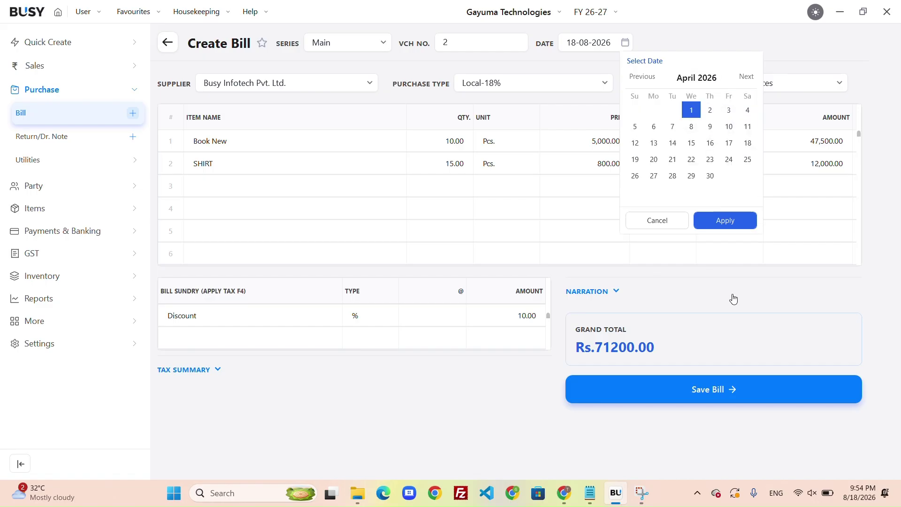
pyautogui.click(725, 221)
pyautogui.click(315, 111)
# Try to save the bill with the new date, continuing past the warnings, and close the GST reporting details without entering anything.
pyautogui.click(789, 395)
pyautogui.click(712, 404)
pyautogui.click(558, 276)
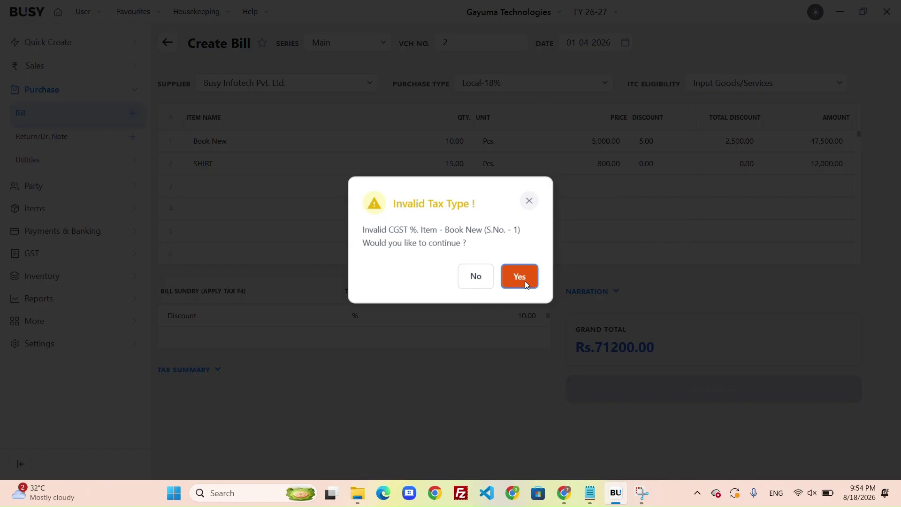
pyautogui.click(519, 276)
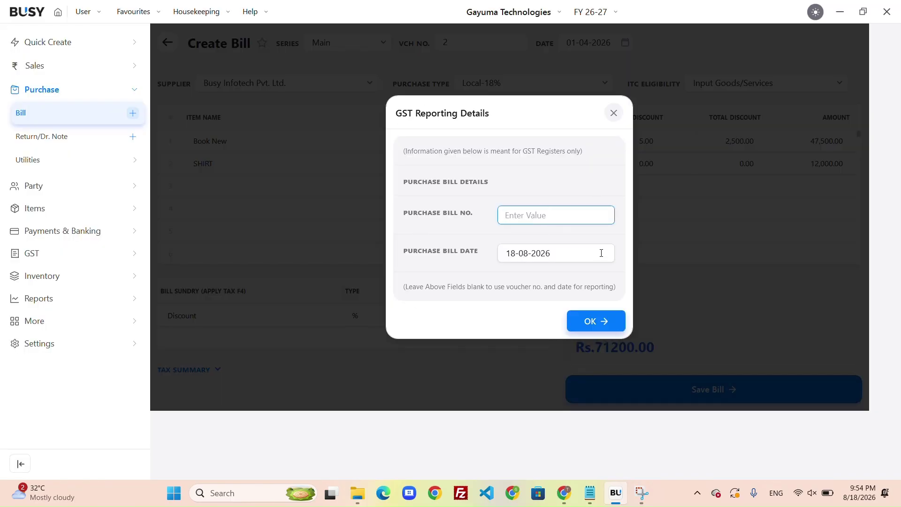
pyautogui.click(395, 120)
pyautogui.click(614, 113)
pyautogui.doubleClick(455, 45)
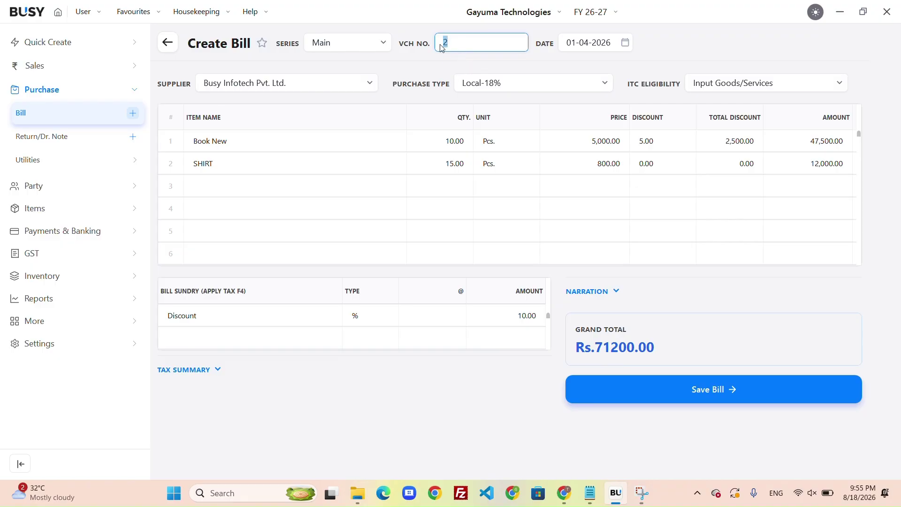
# Save the bill past the item level and tax warnings, entering purchase bill no. 000011 and date 01-04-2026 in the GST reporting details.
pyautogui.click(731, 390)
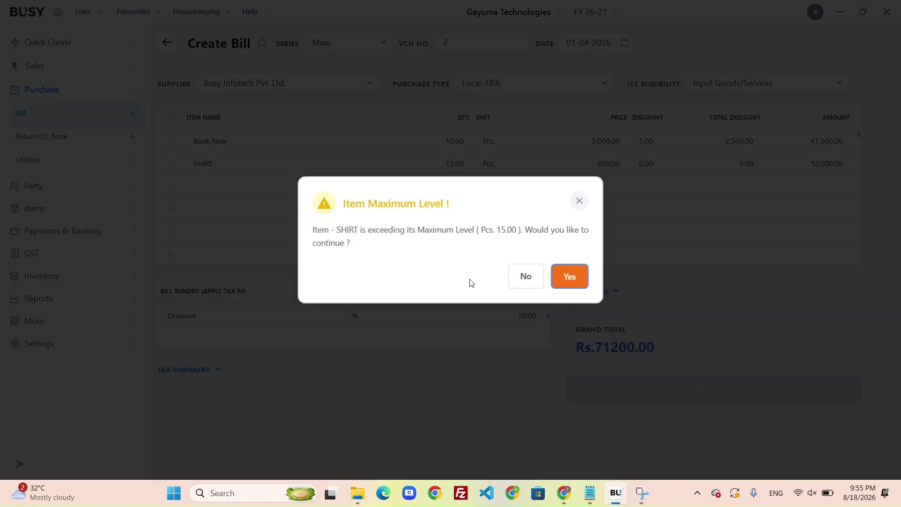
pyautogui.click(565, 280)
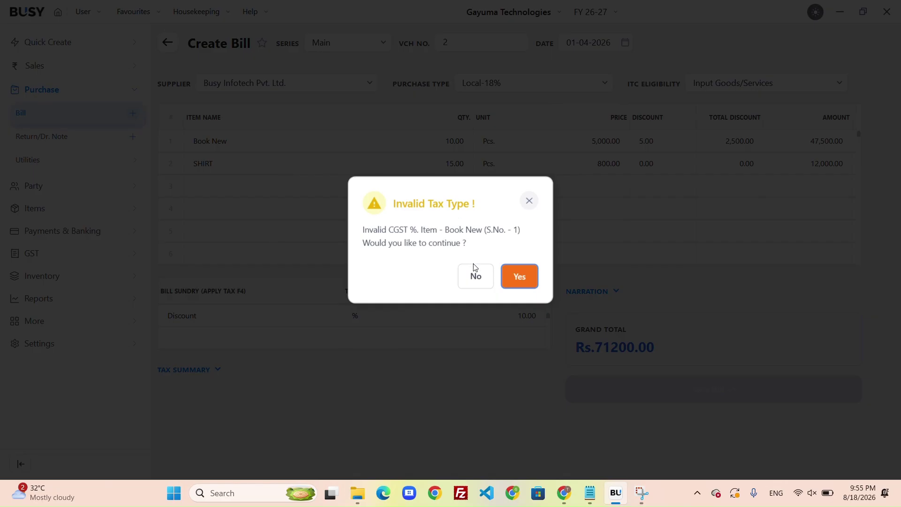
pyautogui.click(515, 278)
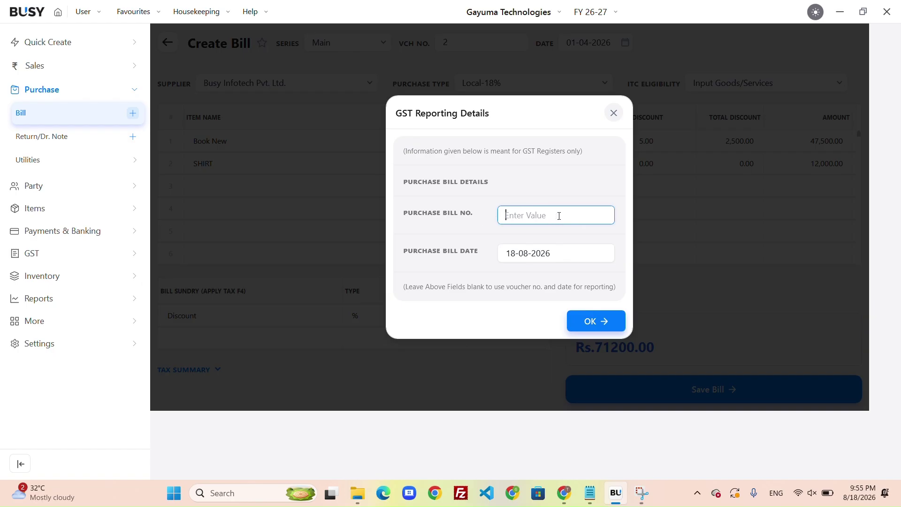
pyautogui.write('000011')
pyautogui.press('Tab')
pyautogui.write('0')
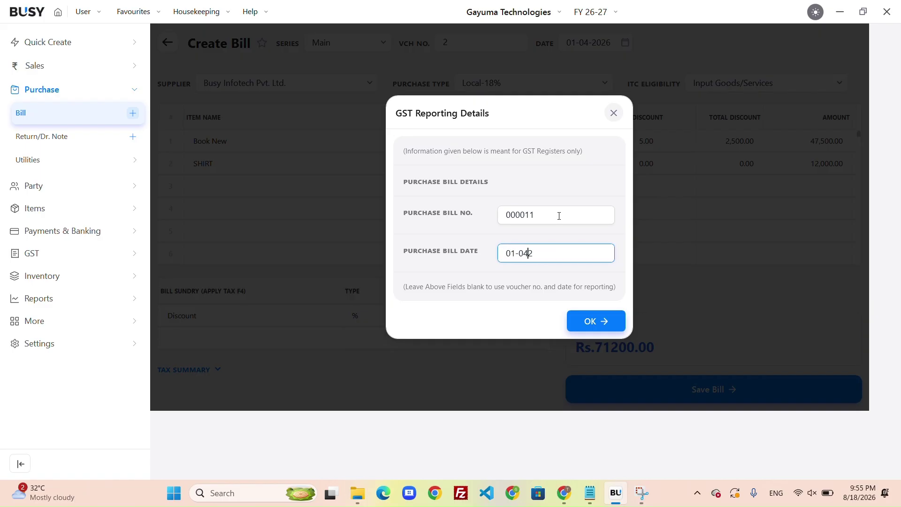
pyautogui.write('1-04-2026')
pyautogui.press('Tab')
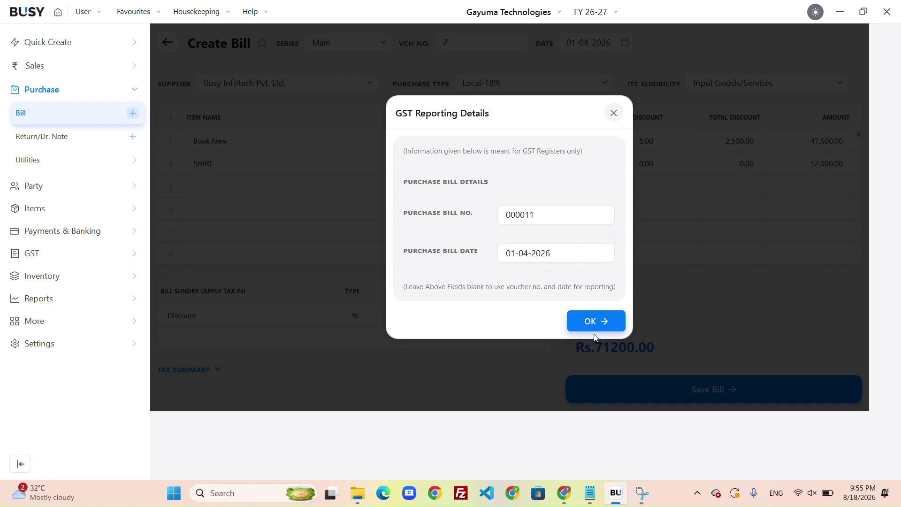
# Accept the GST reporting details and confirm saving the purchase bill.
pyautogui.click(602, 323)
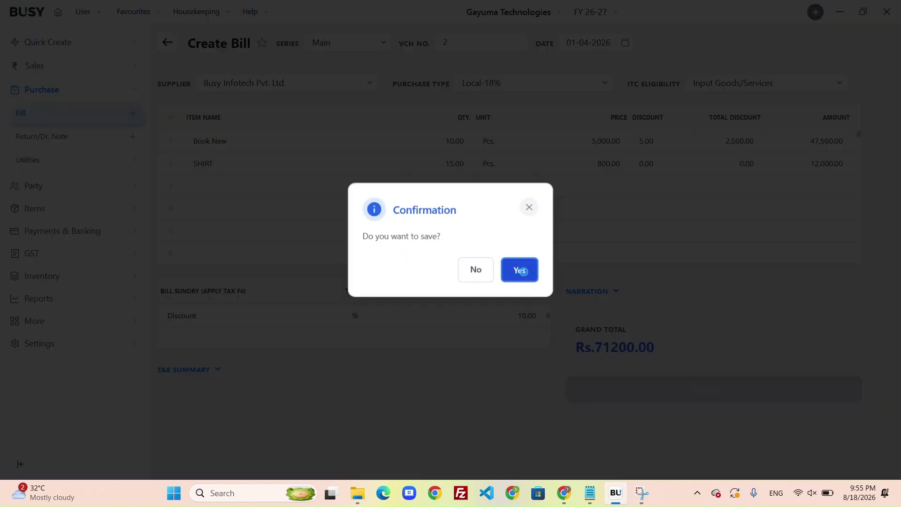
pyautogui.press('Return')
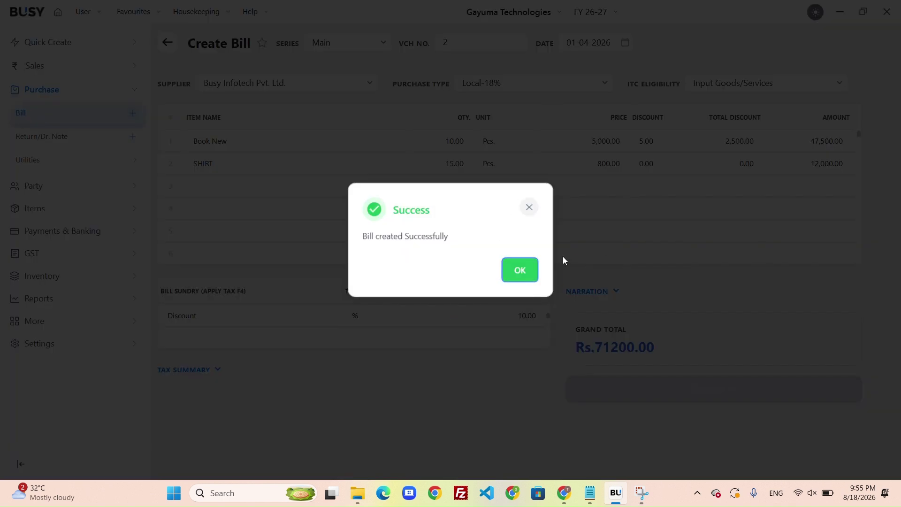
pyautogui.click(532, 275)
# Open the purchase bills list and compare all bills with the on-account bills.
pyautogui.click(52, 116)
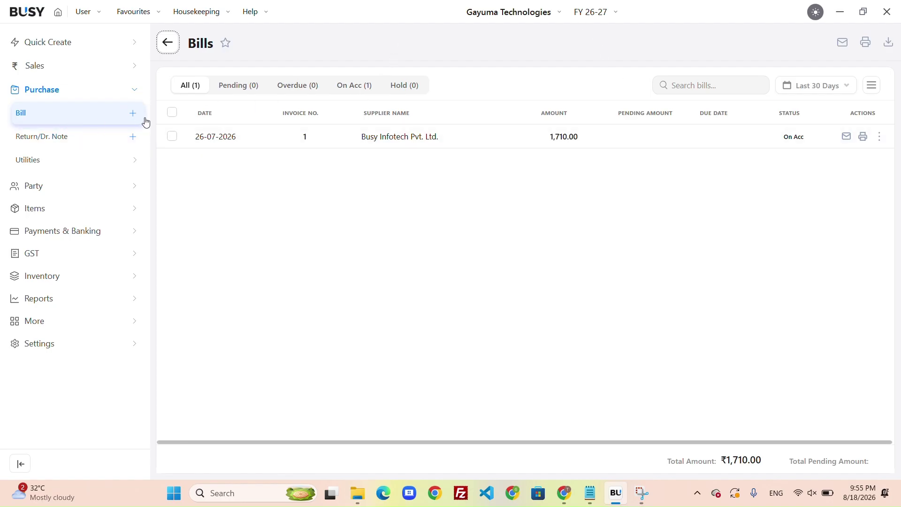
pyautogui.click(359, 90)
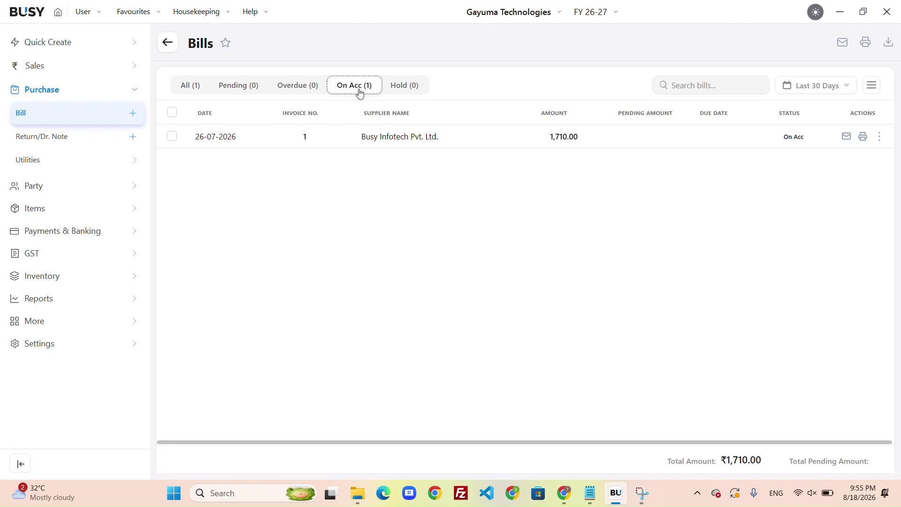
pyautogui.click(197, 87)
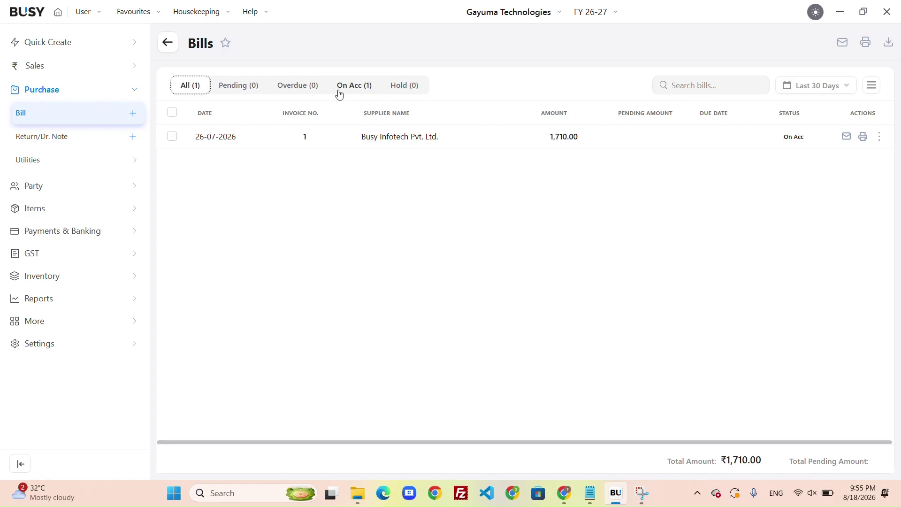
pyautogui.click(371, 89)
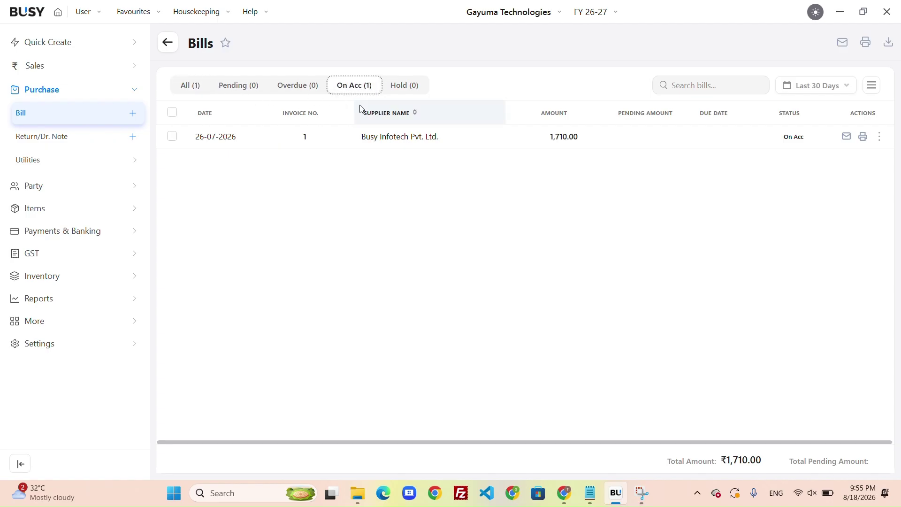
# View the email and print options for the listed Busy Infotech Pvt. Ltd. bill, and return to the bills list.
pyautogui.click(847, 138)
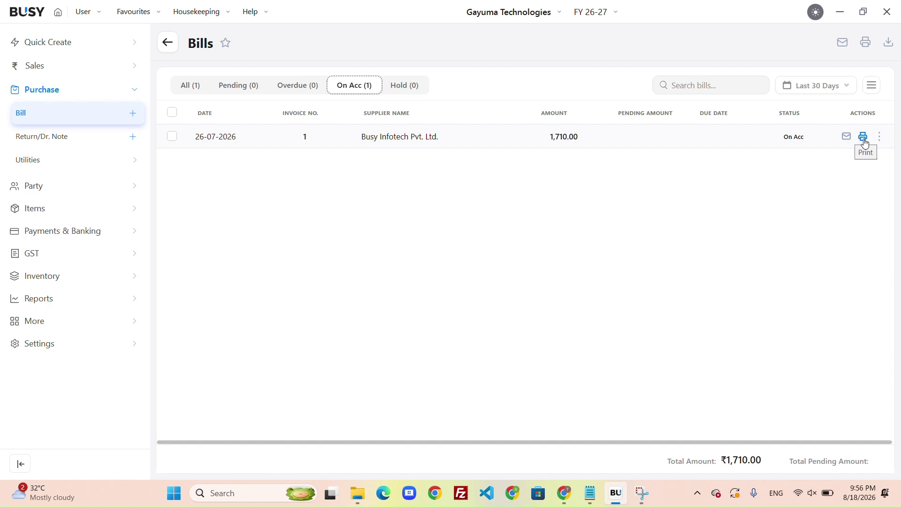
pyautogui.click(863, 138)
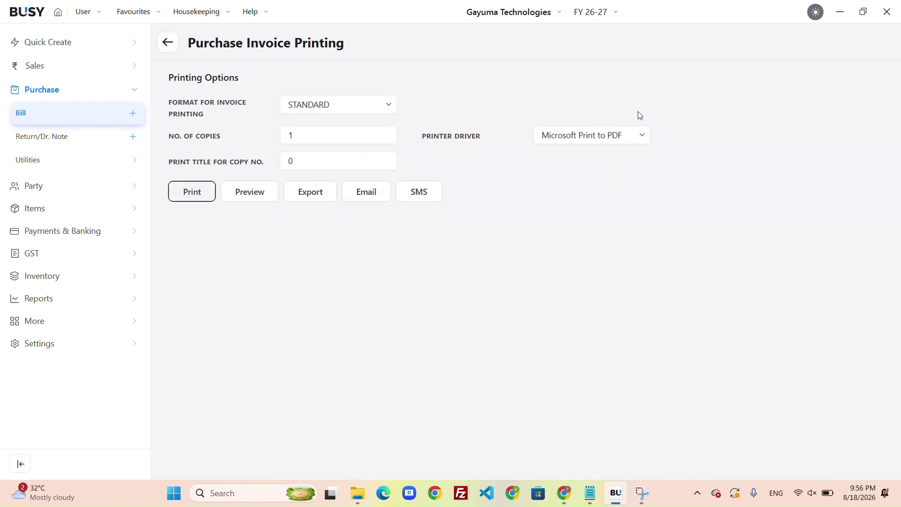
pyautogui.click(168, 42)
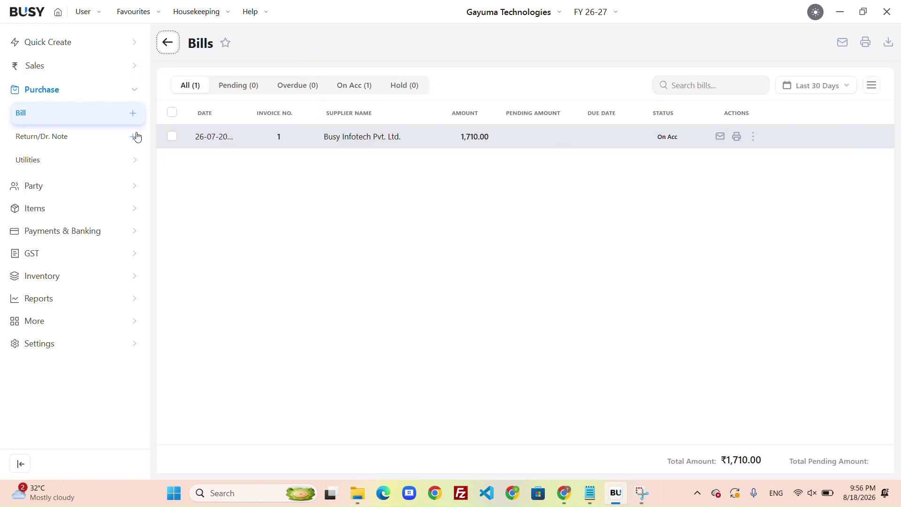
# Start a new purchase bill with supplier Busy Infotech Pvt. Ltd. and purchase type Local-18%.
pyautogui.click(128, 115)
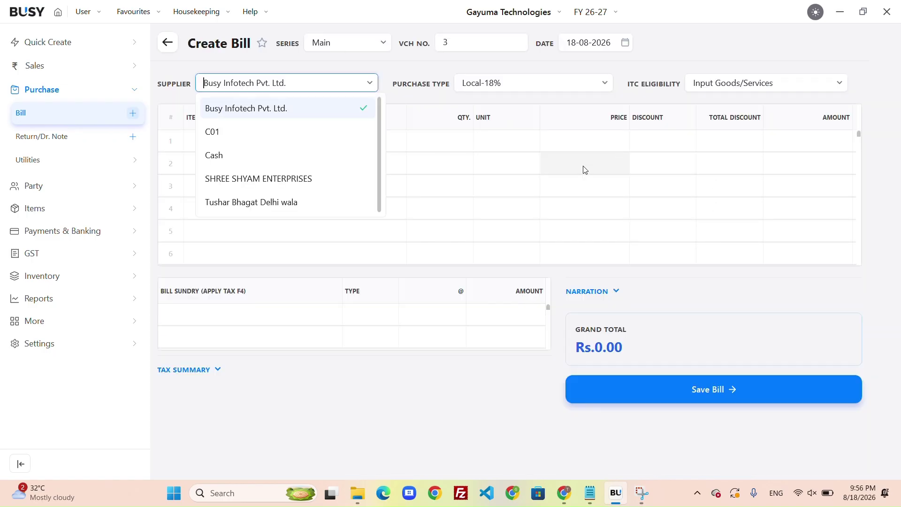
pyautogui.click(244, 109)
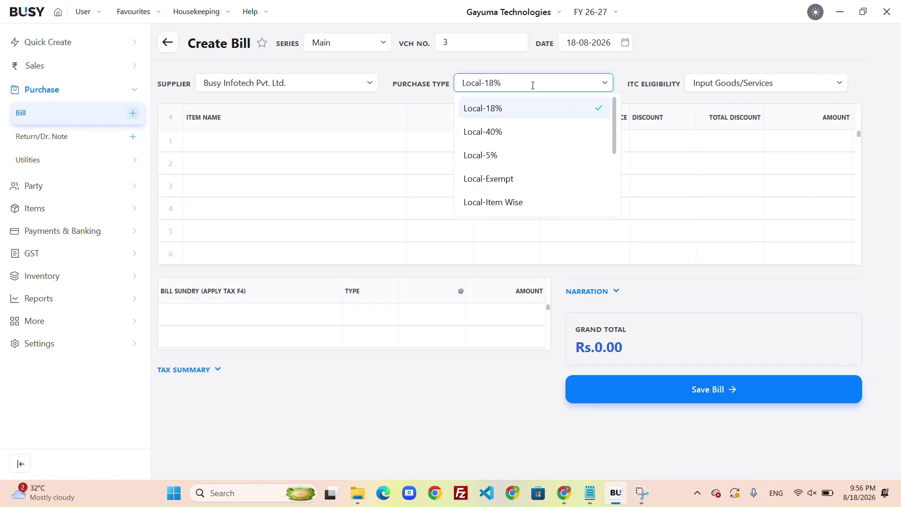
pyautogui.click(535, 105)
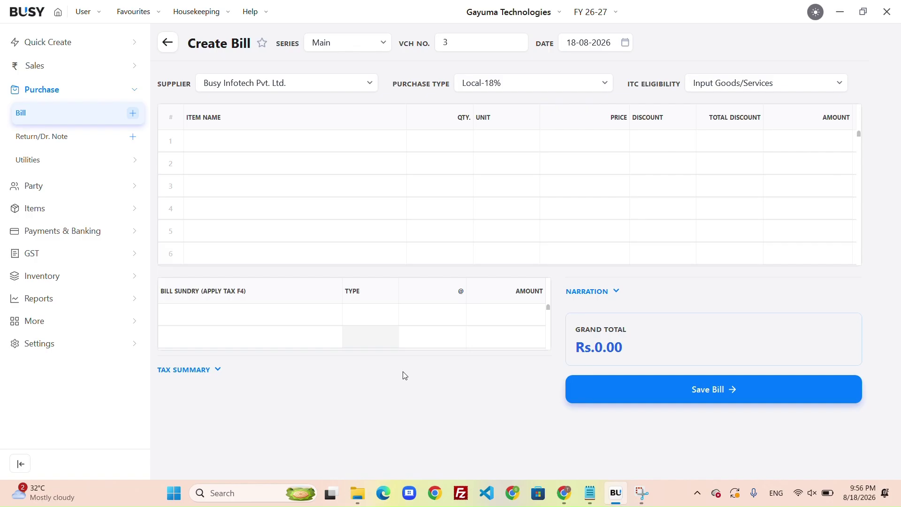
# Review the available purchase types, keep Local-18%, and go to the first item row.
pyautogui.click(508, 85)
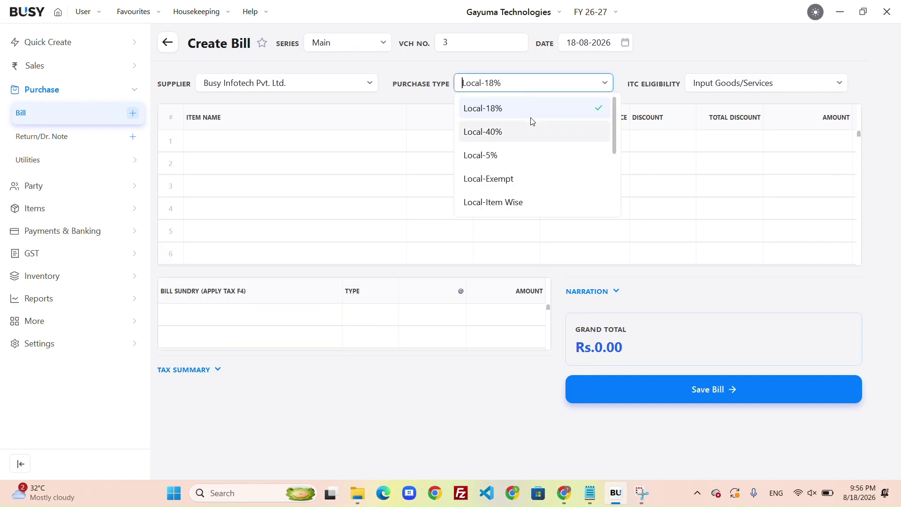
pyautogui.click(540, 107)
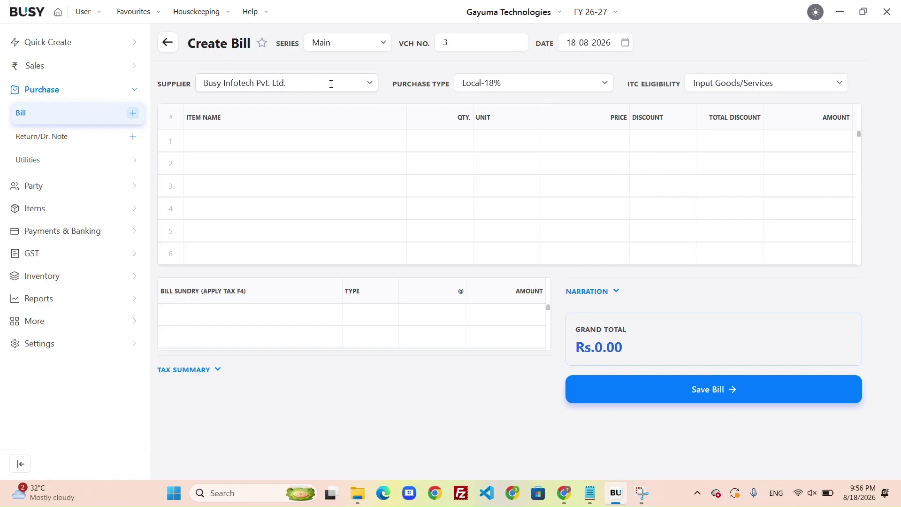
pyautogui.click(497, 88)
pyautogui.click(214, 321)
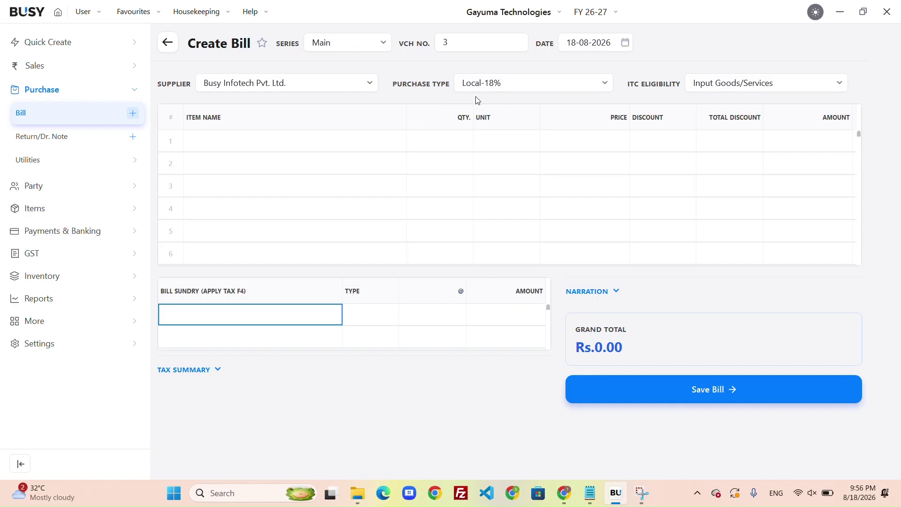
pyautogui.click(521, 93)
pyautogui.click(540, 106)
pyautogui.press('Return')
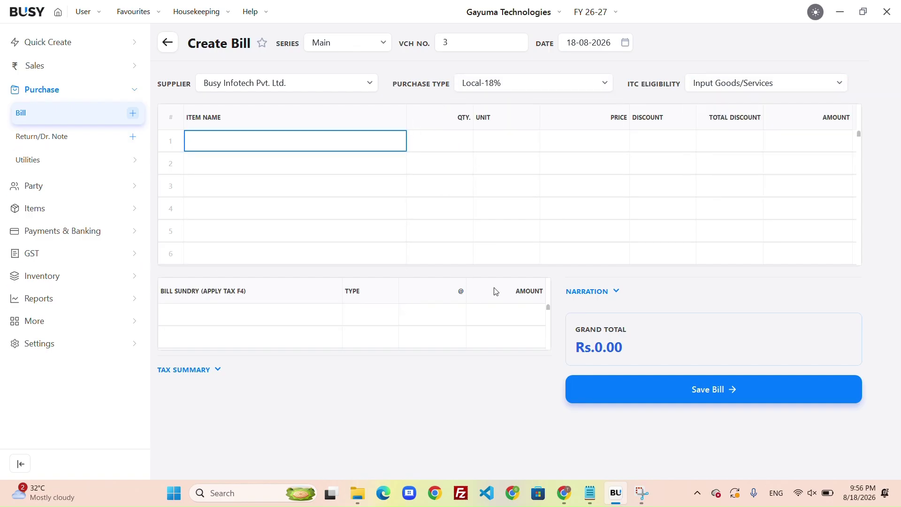